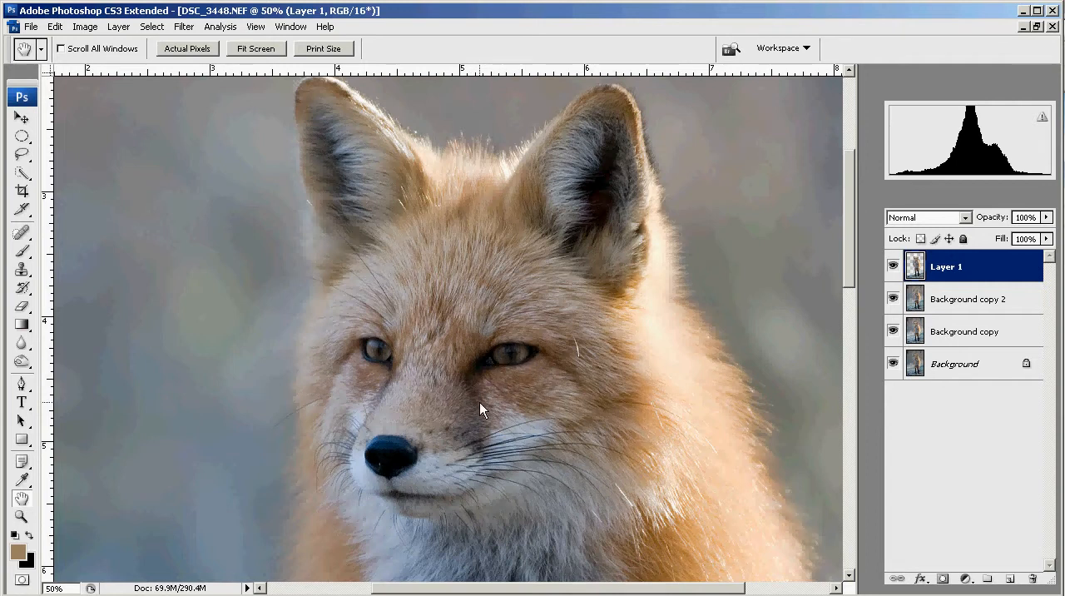
- Examine the whole fox photo, the chest fur and the face up close
{"action": "key", "text": "ctrl+minus"}
{"action": "key", "text": "ctrl+minus"}
{"action": "key", "text": "ctrl+minus"}
{"action": "key", "text": "ctrl+minus"}
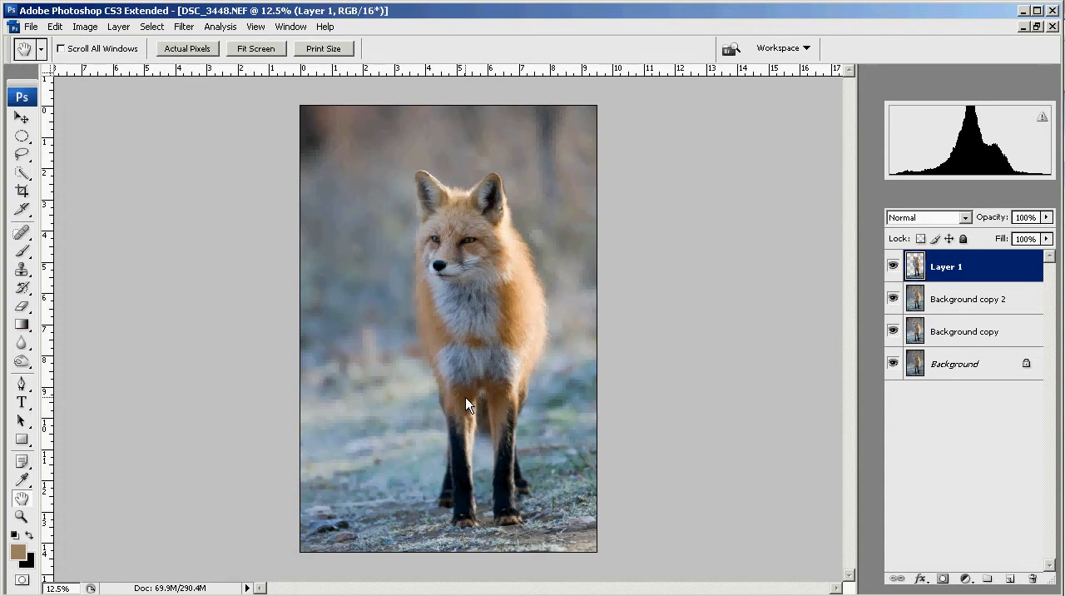
{"action": "key", "text": "ctrl+plus"}
{"action": "key", "text": "ctrl+plus"}
{"action": "key", "text": "ctrl+plus"}
{"action": "key", "text": "ctrl+plus"}
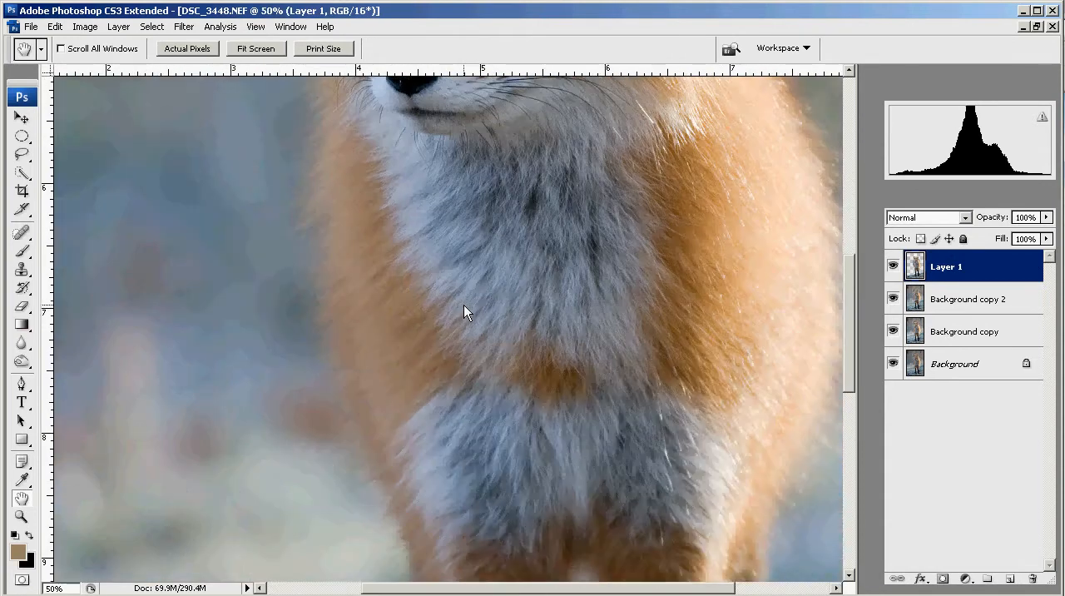
{"action": "key", "text": "ctrl+plus"}
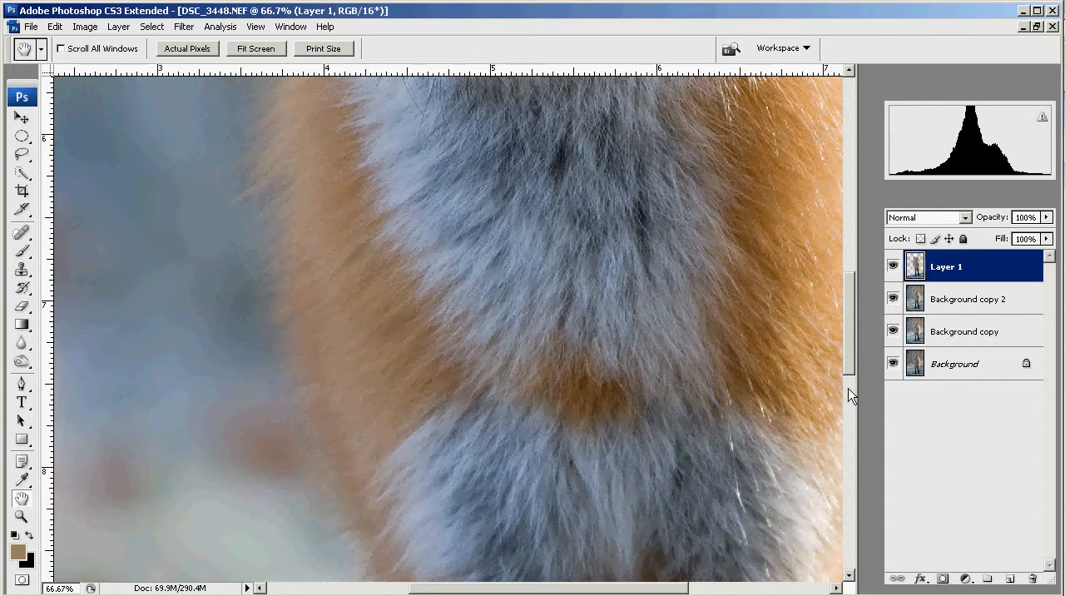
{"action": "left_click_drag", "start_coordinate": [850, 312], "coordinate": [851, 215]}
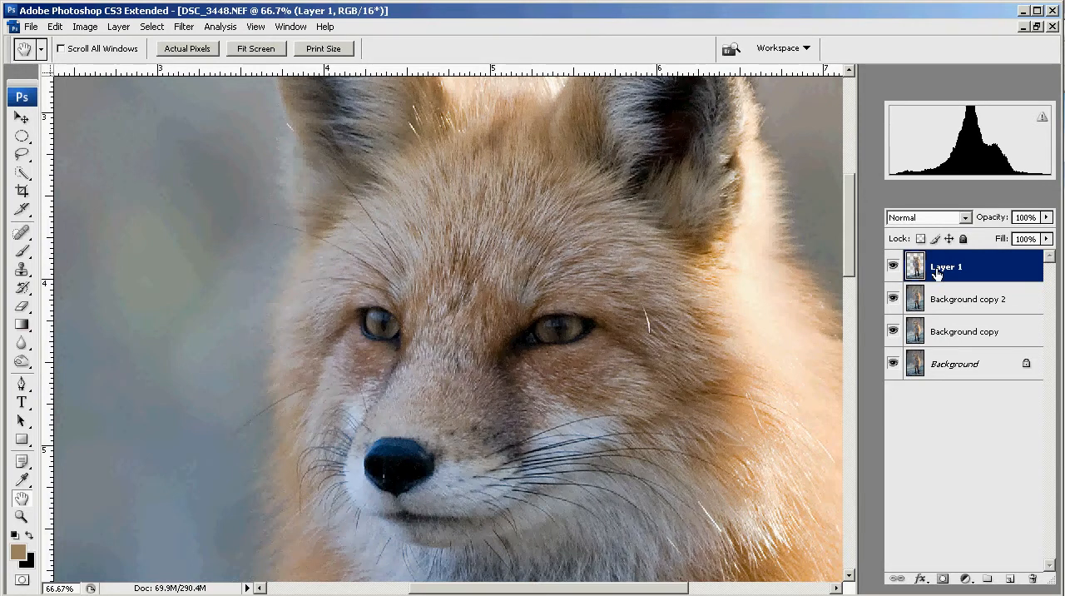
{"action": "mouse_move", "coordinate": [892, 300]}
{"action": "left_mouse_down"}
{"action": "mouse_move", "coordinate": [896, 372]}
{"action": "mouse_move", "coordinate": [893, 298]}
{"action": "left_mouse_up"}
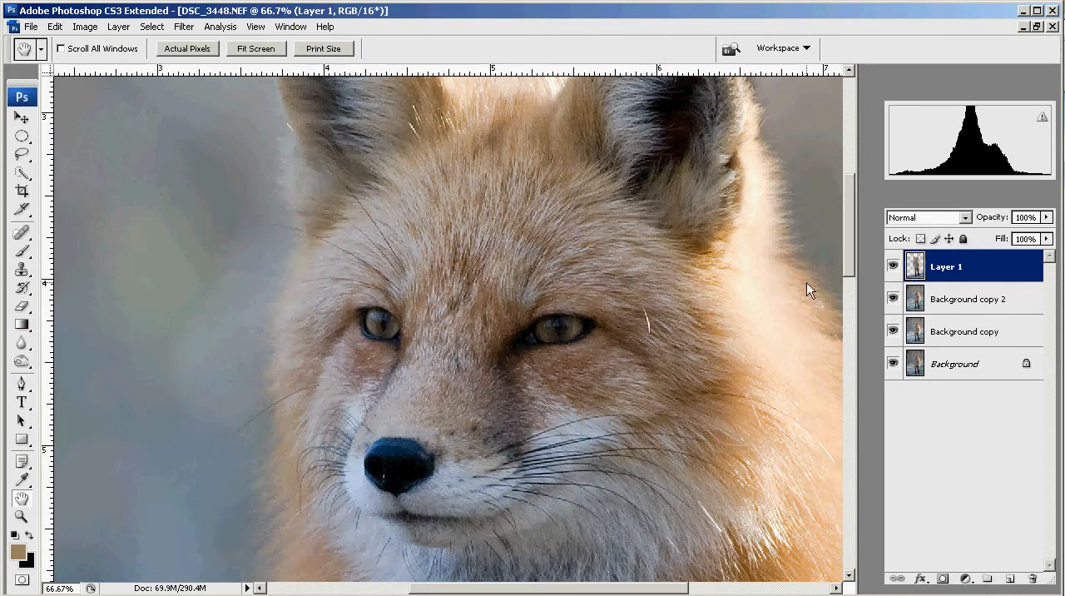
- Select both of the fox's eyes with the Elliptical Marquee tool, adding the second ellipse to the first
{"action": "left_click", "coordinate": [22, 138]}
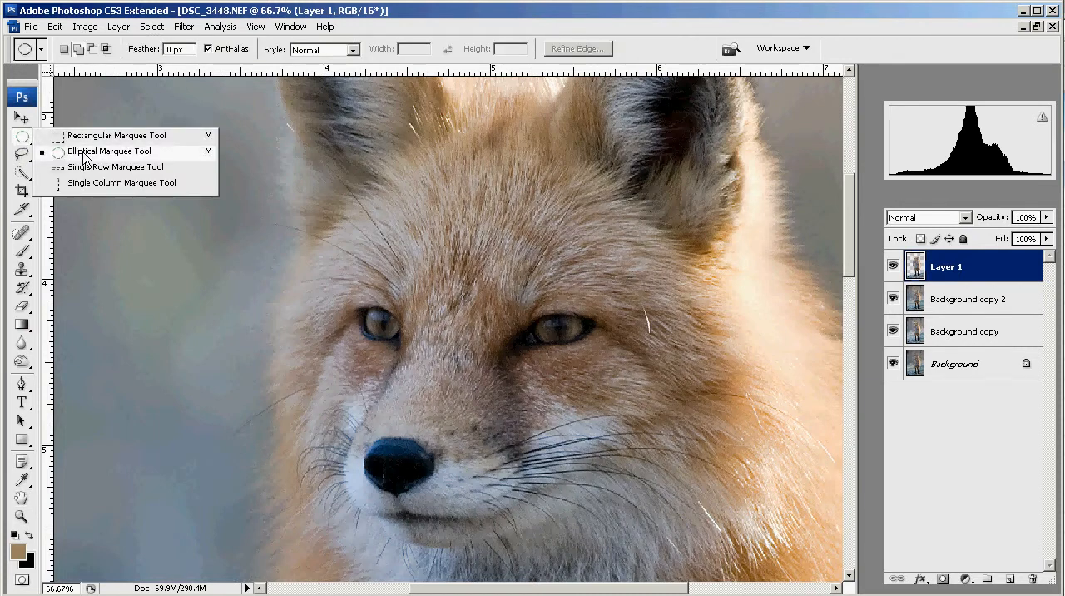
{"action": "left_click", "coordinate": [84, 153]}
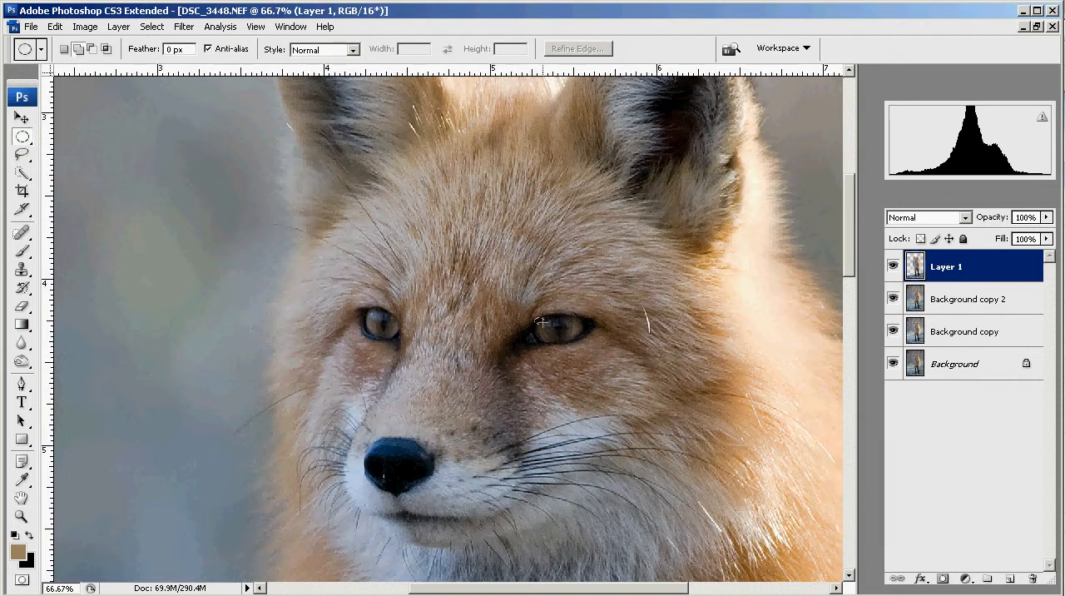
{"action": "left_click_drag", "start_coordinate": [565, 335], "coordinate": [584, 339]}
{"action": "left_click_drag", "start_coordinate": [580, 341], "coordinate": [583, 343]}
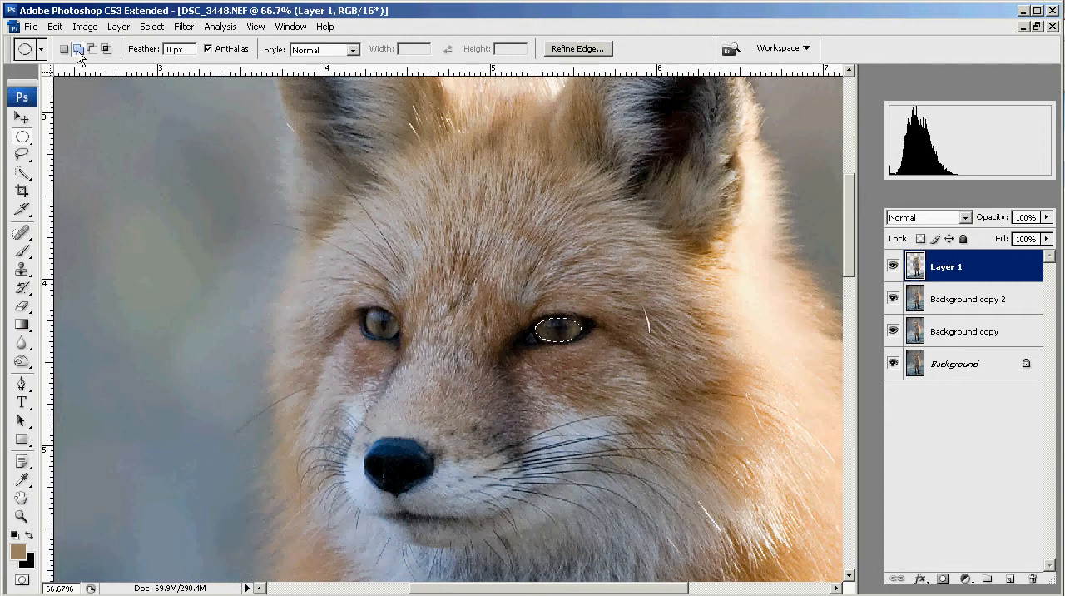
{"action": "left_click_drag", "start_coordinate": [369, 313], "coordinate": [397, 341]}
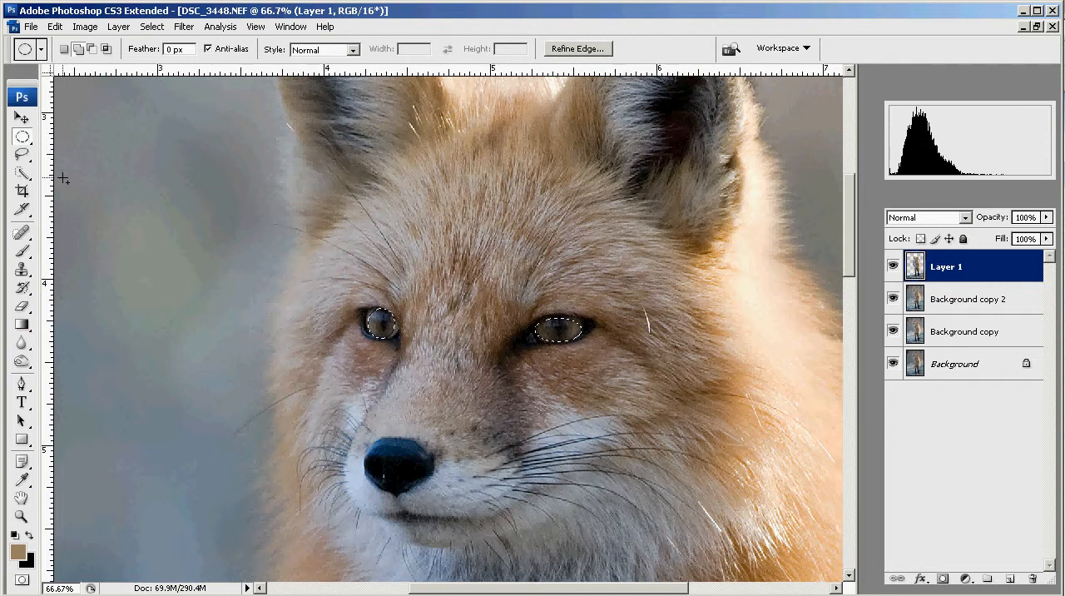
- Clear the elliptical selections around the fox's eyes
{"action": "left_click", "coordinate": [26, 179]}
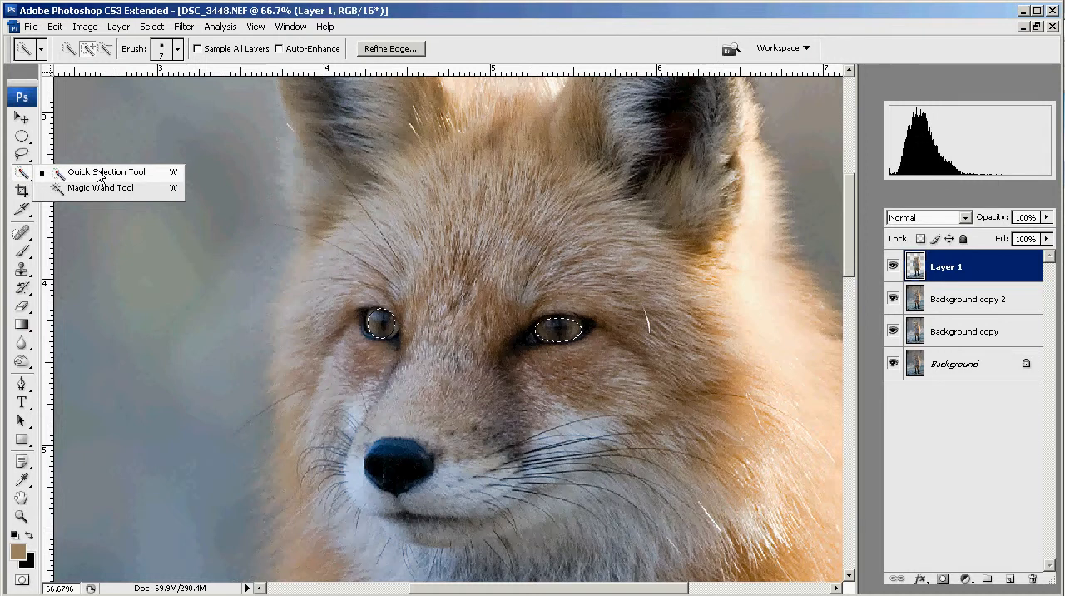
{"action": "left_click", "coordinate": [99, 173]}
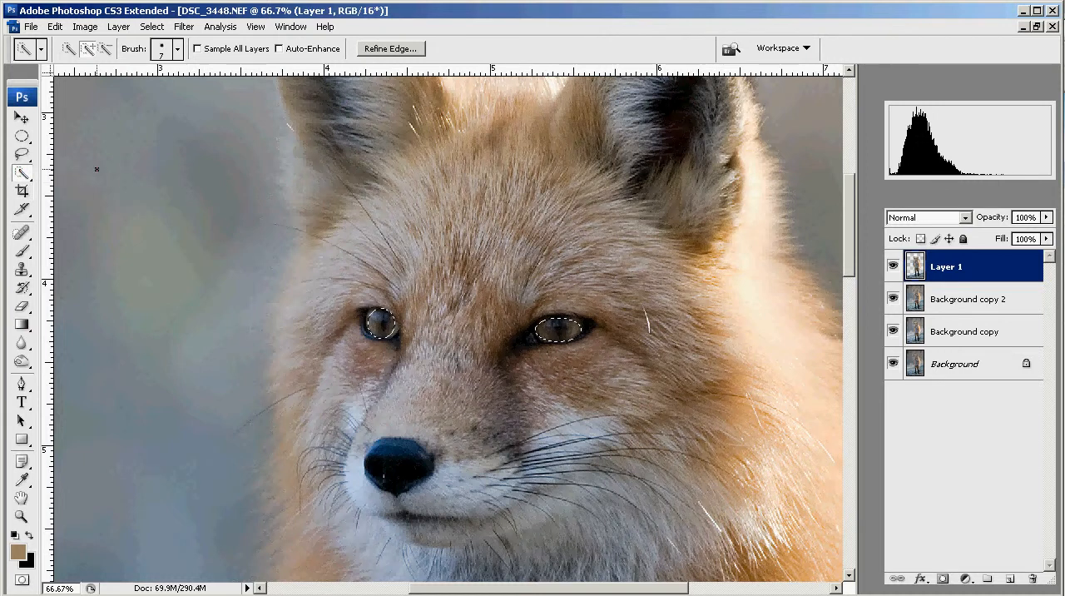
{"action": "left_click", "coordinate": [21, 118]}
{"action": "left_click", "coordinate": [23, 137]}
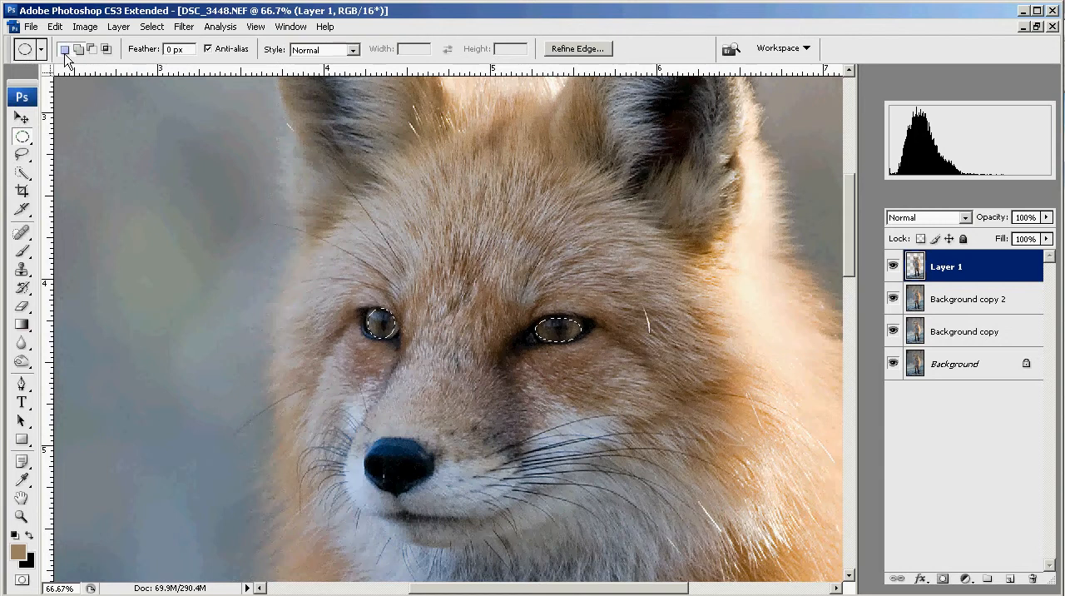
{"action": "left_click", "coordinate": [186, 246]}
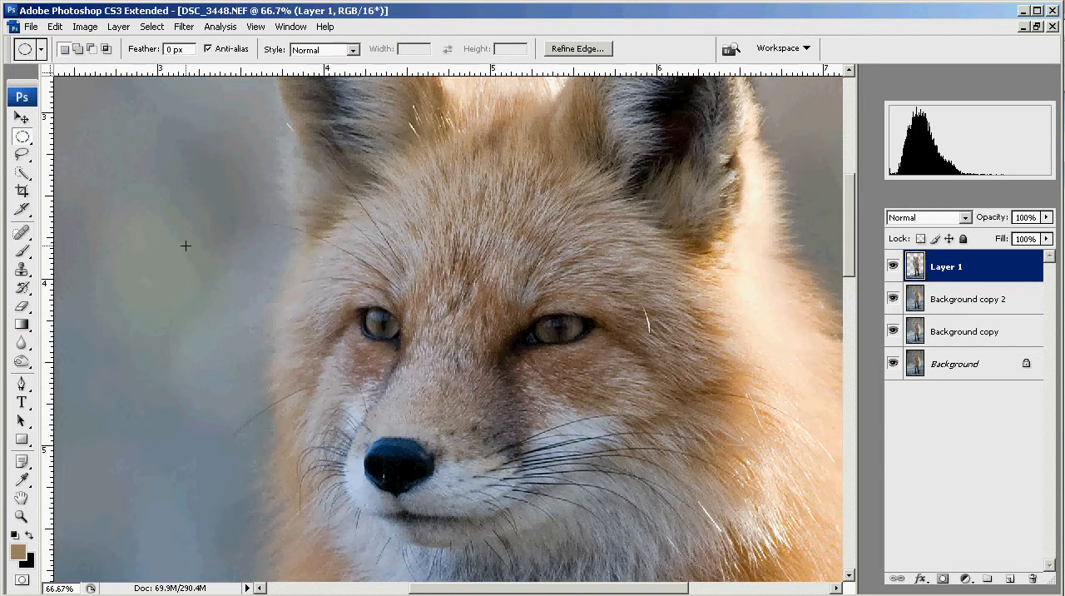
- Select the eyeball of the fox's eye on the right side of the image with the Quick Selection tool
{"action": "left_click", "coordinate": [27, 177]}
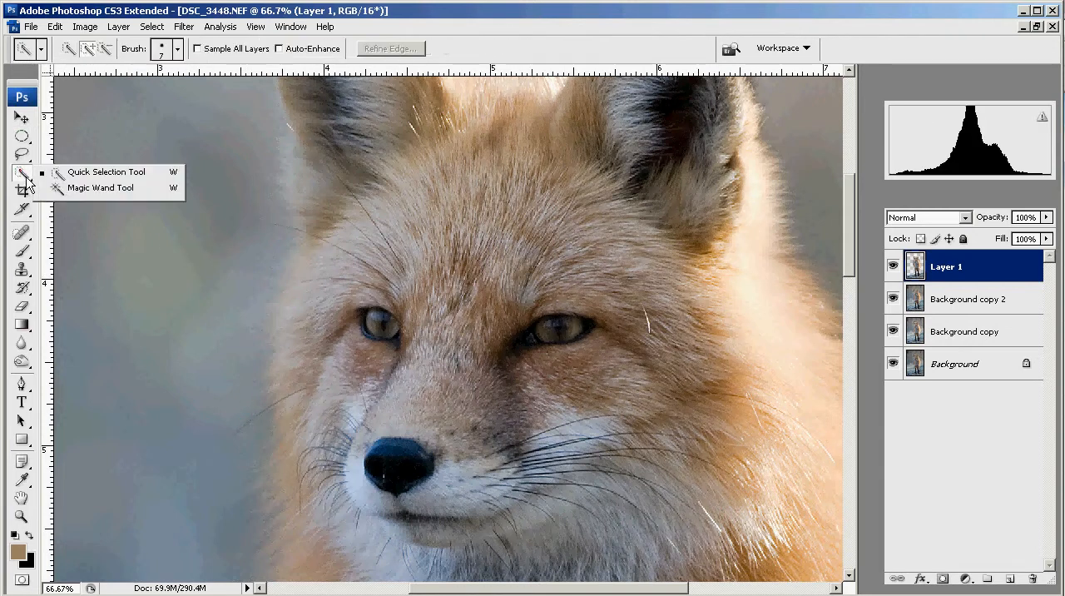
{"action": "left_click", "coordinate": [89, 175]}
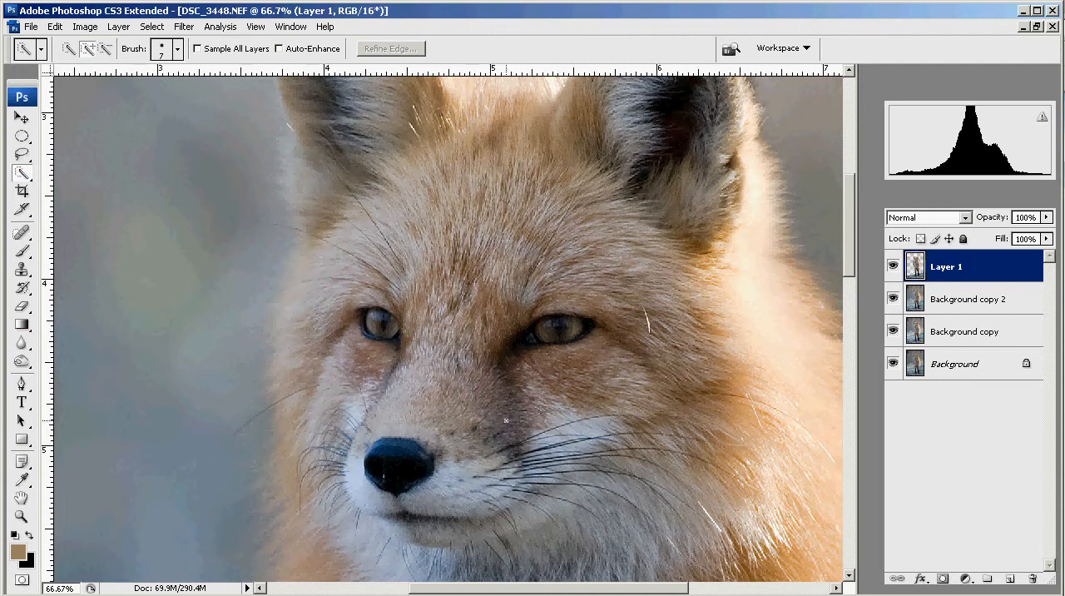
{"action": "key", "text": "ctrl+plus"}
{"action": "key", "text": "ctrl+plus"}
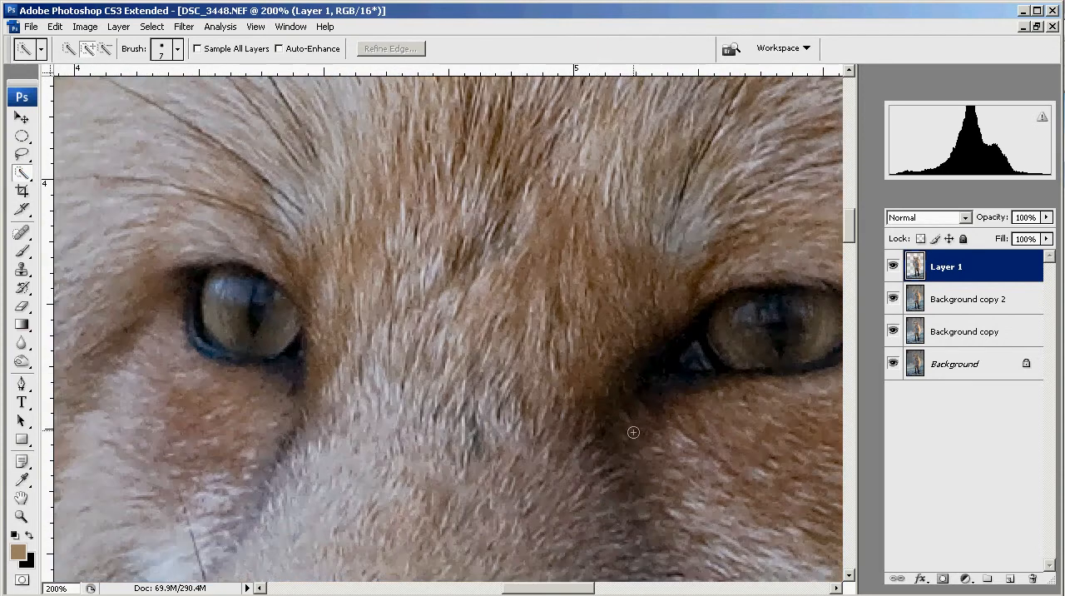
{"action": "key", "text": "space"}
{"action": "left_click_drag", "start_coordinate": [673, 373], "coordinate": [560, 373]}
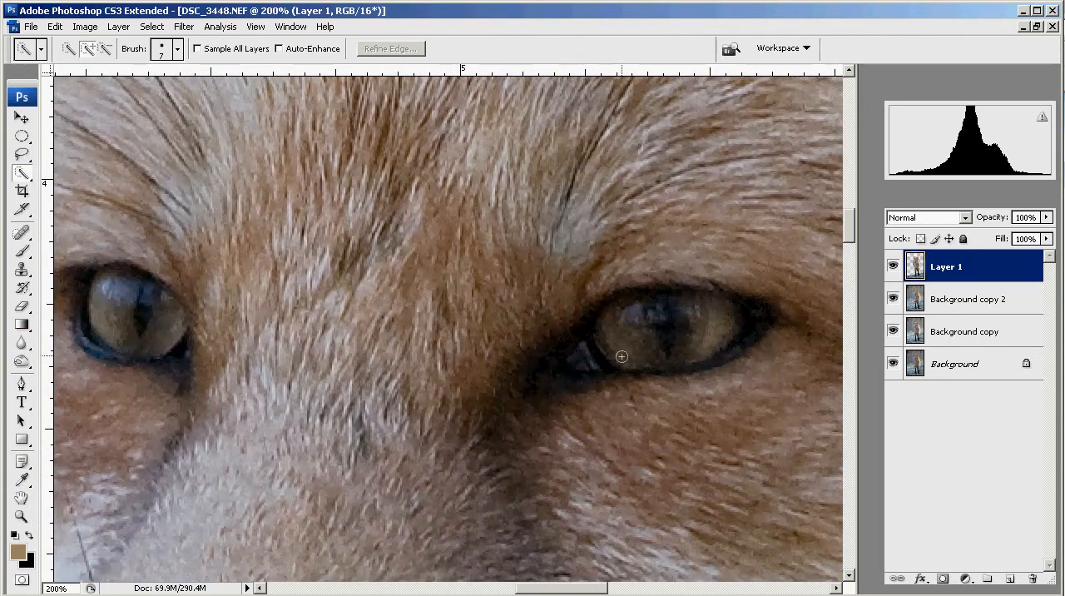
{"action": "mouse_move", "coordinate": [608, 324]}
{"action": "left_mouse_down"}
{"action": "mouse_move", "coordinate": [613, 340]}
{"action": "mouse_move", "coordinate": [647, 355]}
{"action": "left_mouse_up"}
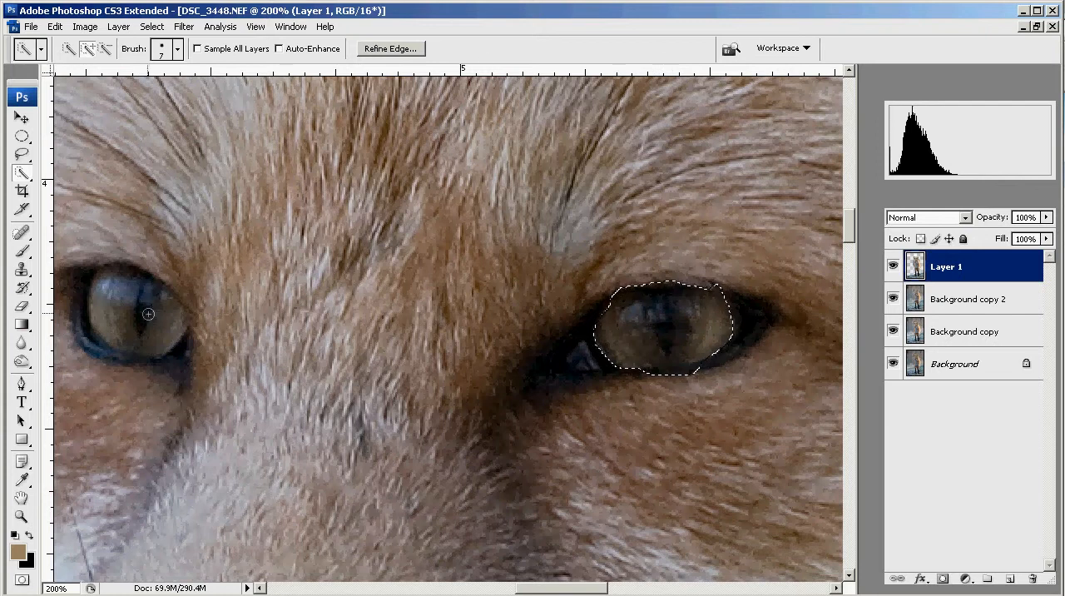
- Refine the right-hand eye's selection by subtracting the dark rim and adding back the missed lower part of the iris
{"action": "left_click", "coordinate": [105, 50]}
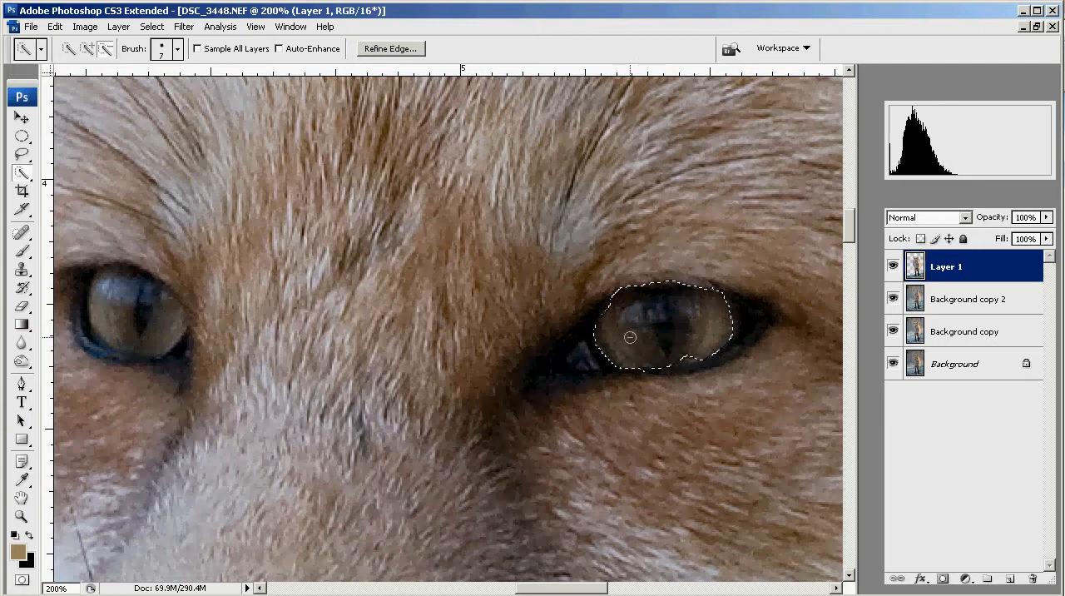
{"action": "key", "text": "ctrl+plus"}
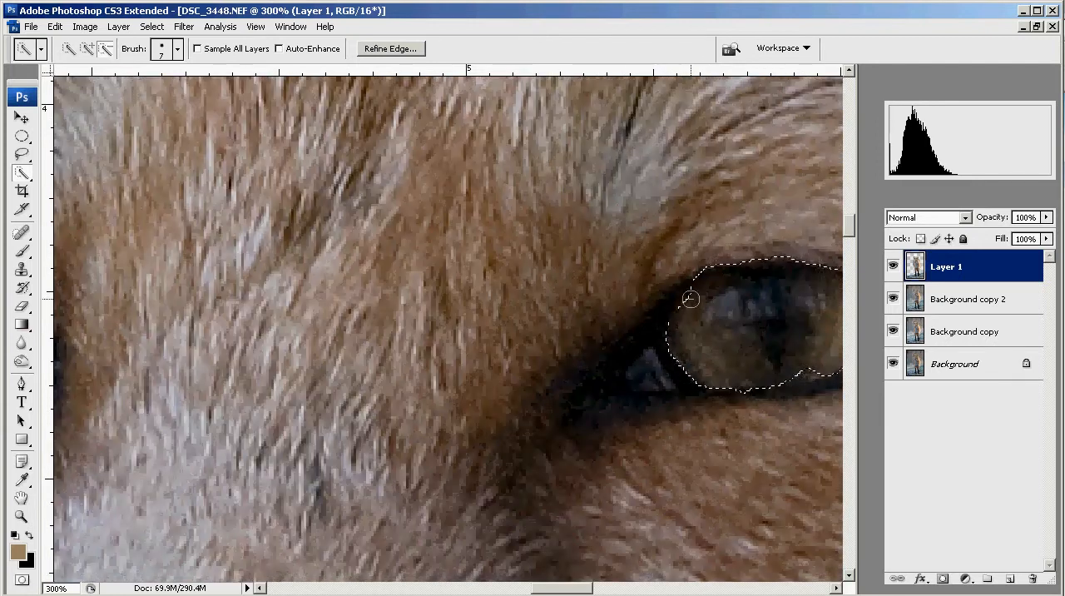
{"action": "left_click_drag", "start_coordinate": [737, 485], "coordinate": [557, 488]}
{"action": "left_click_drag", "start_coordinate": [534, 275], "coordinate": [614, 262]}
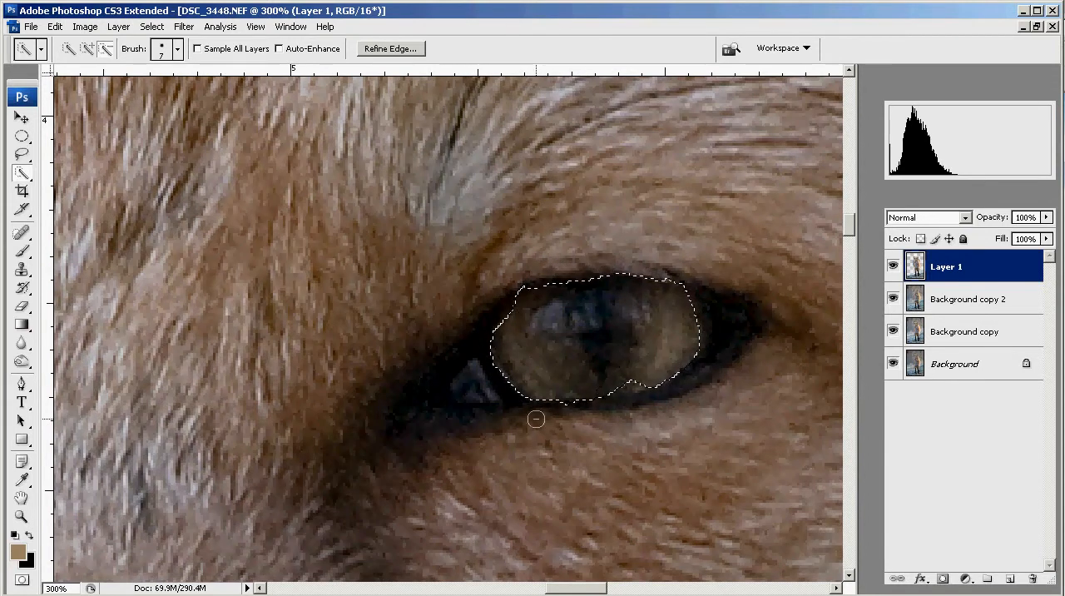
{"action": "left_click", "coordinate": [87, 49]}
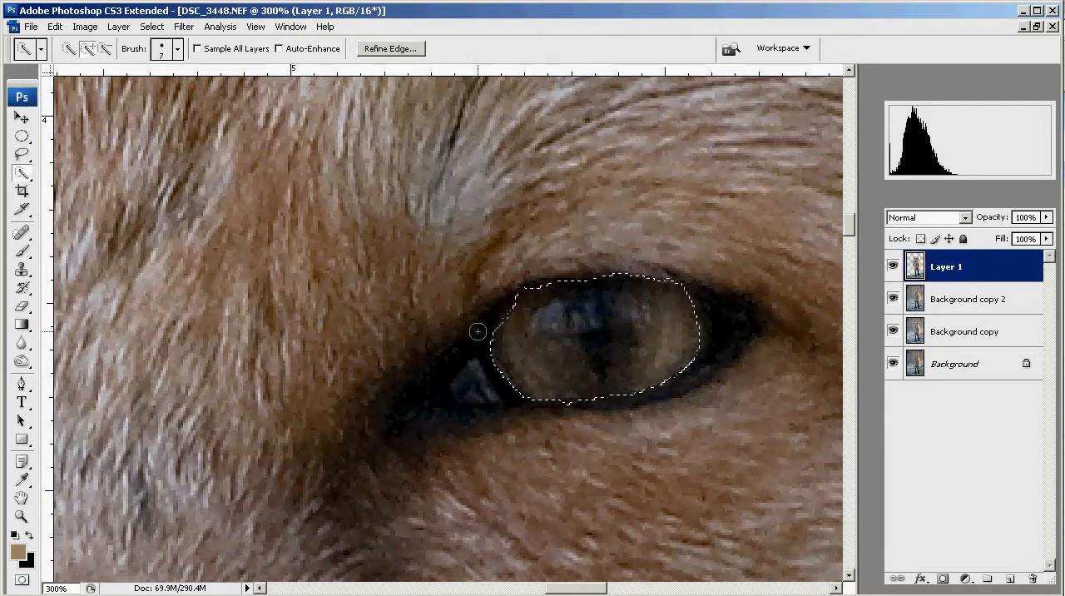
{"action": "left_click", "coordinate": [105, 48]}
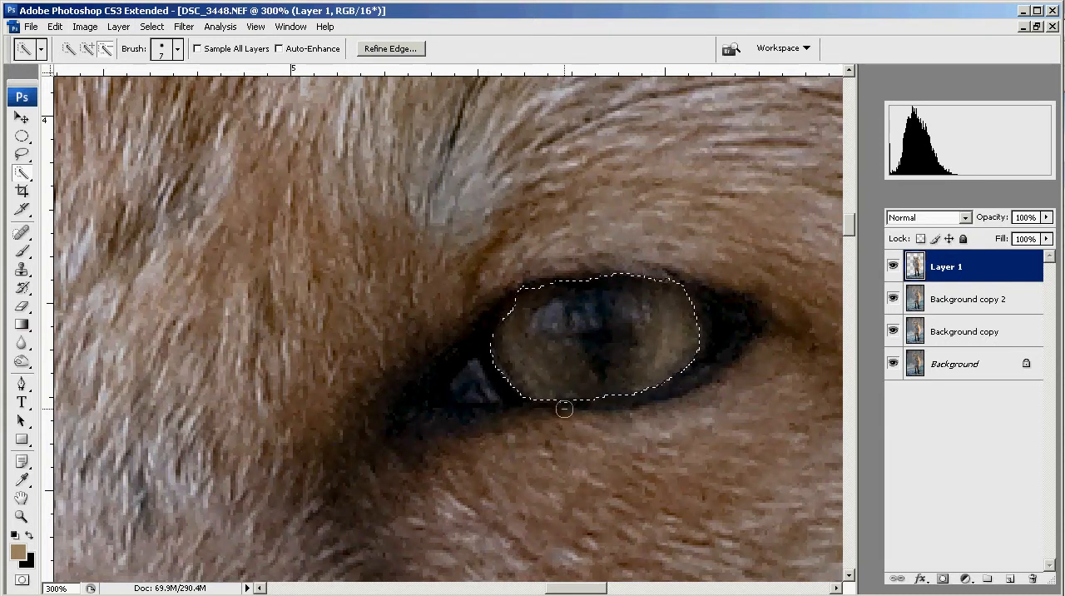
- Add the fox's other eye, on the left side of the face, to the quick selection
{"action": "left_click_drag", "start_coordinate": [553, 590], "coordinate": [497, 590]}
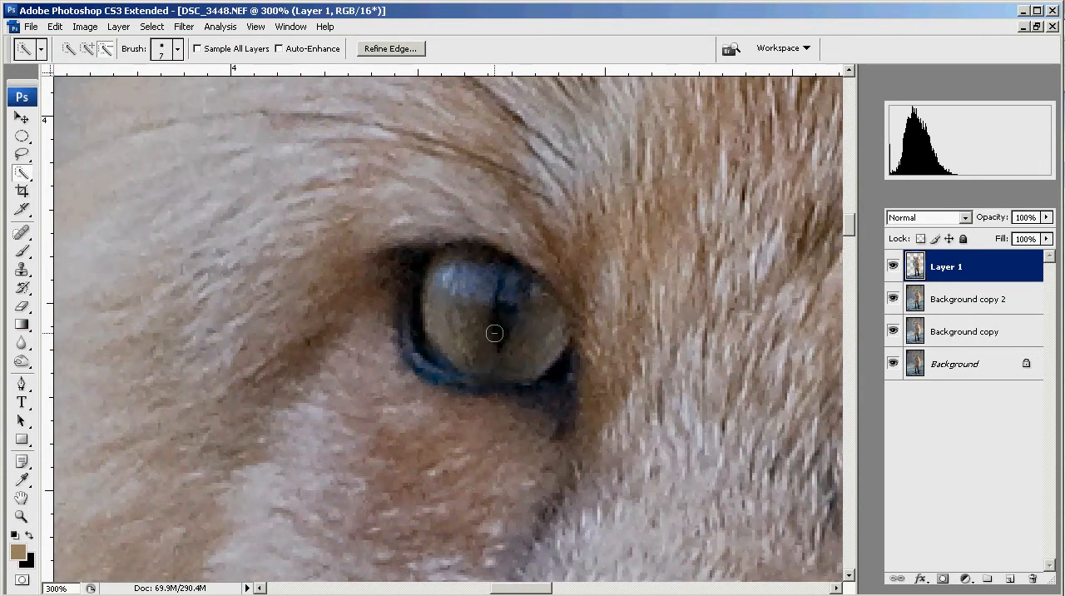
{"action": "left_click", "coordinate": [85, 50]}
{"action": "mouse_move", "coordinate": [448, 258]}
{"action": "left_mouse_down"}
{"action": "mouse_move", "coordinate": [514, 299]}
{"action": "mouse_move", "coordinate": [517, 346]}
{"action": "mouse_move", "coordinate": [528, 356]}
{"action": "mouse_move", "coordinate": [416, 332]}
{"action": "mouse_move", "coordinate": [422, 324]}
{"action": "mouse_move", "coordinate": [404, 316]}
{"action": "mouse_move", "coordinate": [424, 379]}
{"action": "left_mouse_up"}
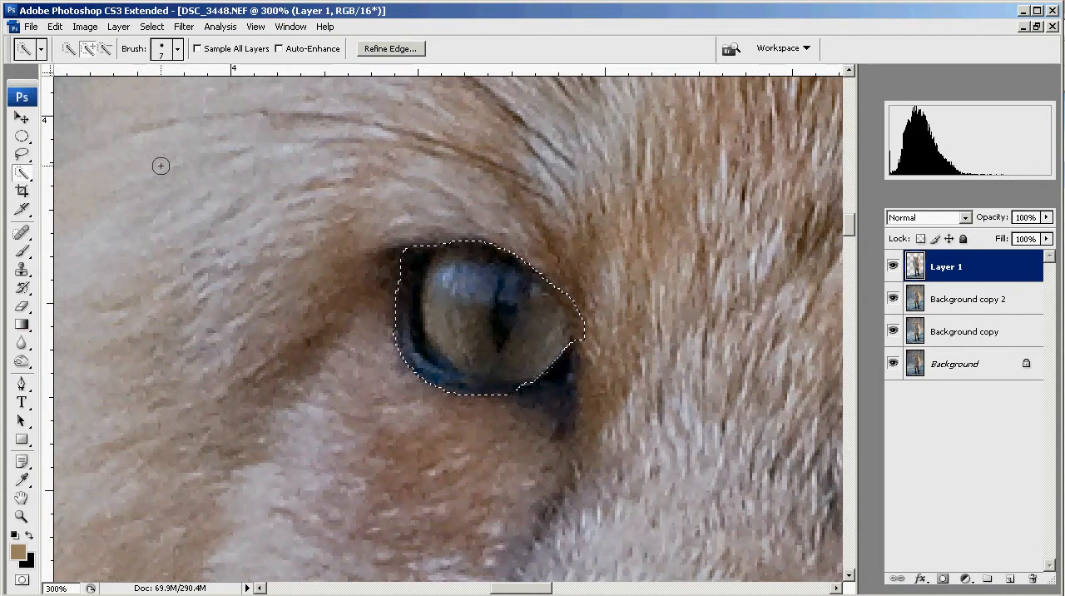
- Trim the dark rim from the left-hand eye's selection and add back the missed edges of the iris
{"action": "left_click", "coordinate": [106, 50]}
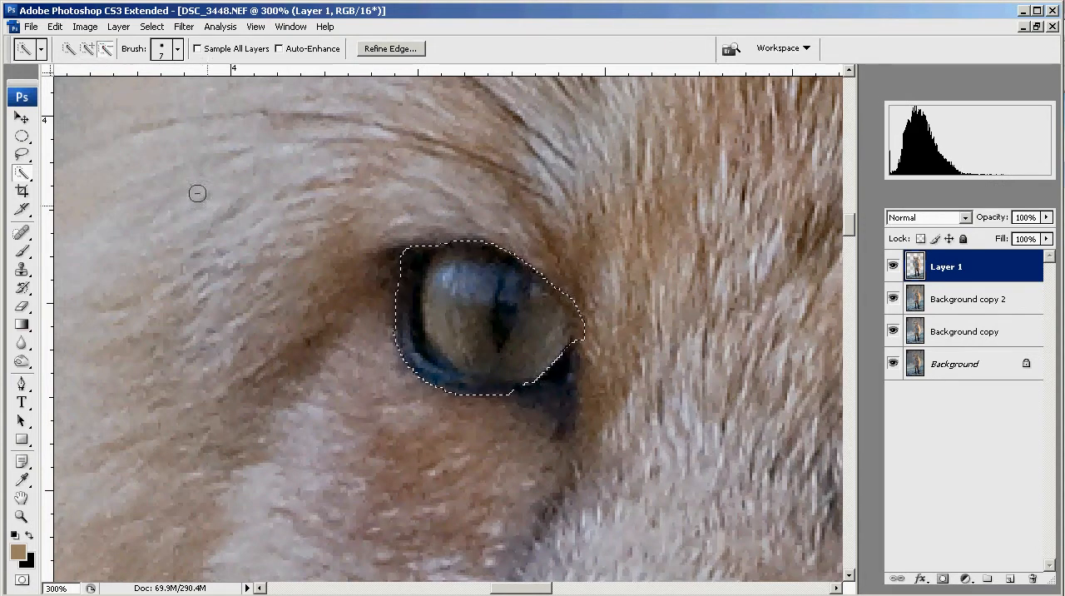
{"action": "mouse_move", "coordinate": [413, 253]}
{"action": "left_mouse_down"}
{"action": "mouse_move", "coordinate": [395, 324]}
{"action": "mouse_move", "coordinate": [425, 370]}
{"action": "mouse_move", "coordinate": [490, 393]}
{"action": "mouse_move", "coordinate": [541, 386]}
{"action": "left_mouse_up"}
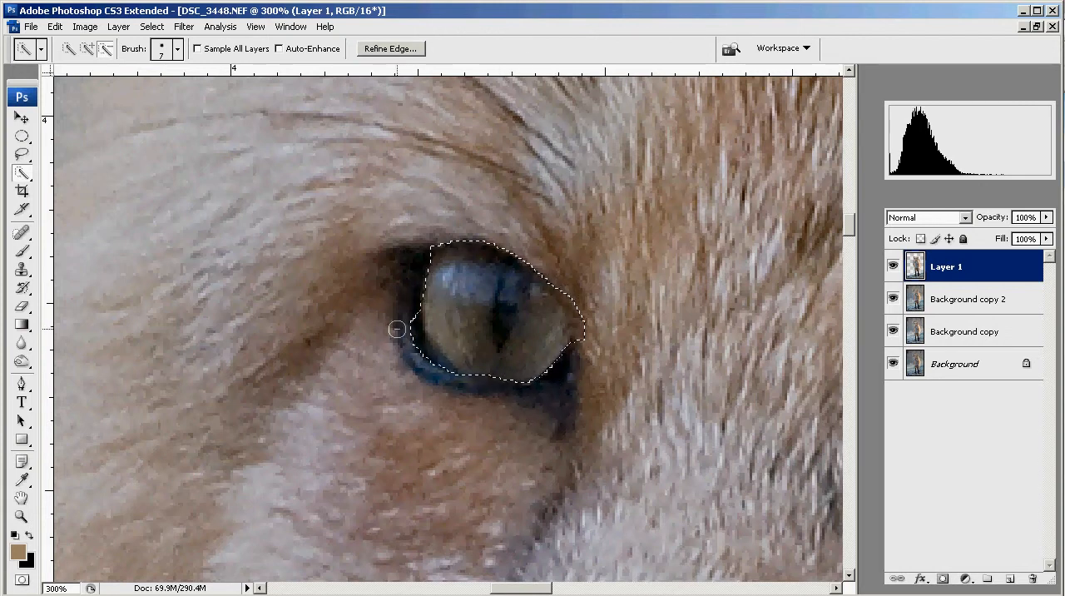
{"action": "left_click_drag", "start_coordinate": [411, 346], "coordinate": [411, 348]}
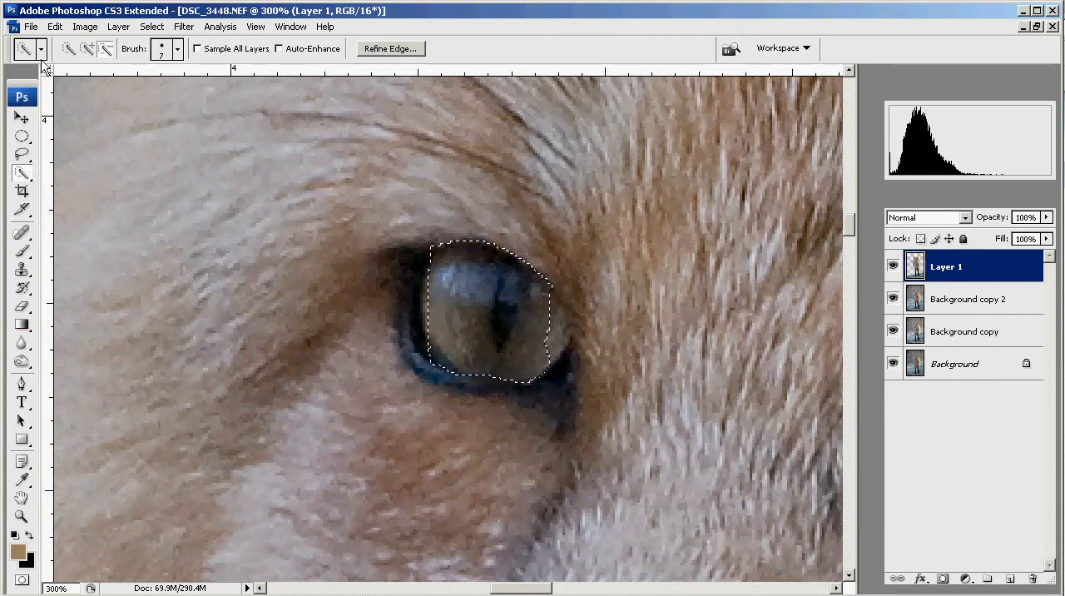
{"action": "left_click", "coordinate": [86, 48]}
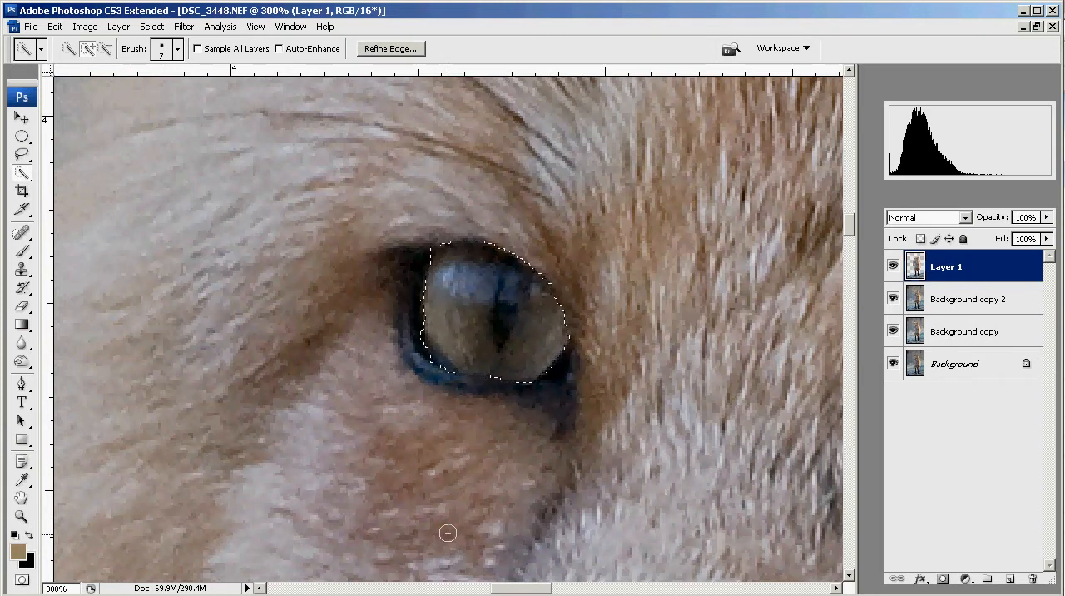
{"action": "key", "text": "ctrl+plus"}
{"action": "key", "text": "ctrl+plus"}
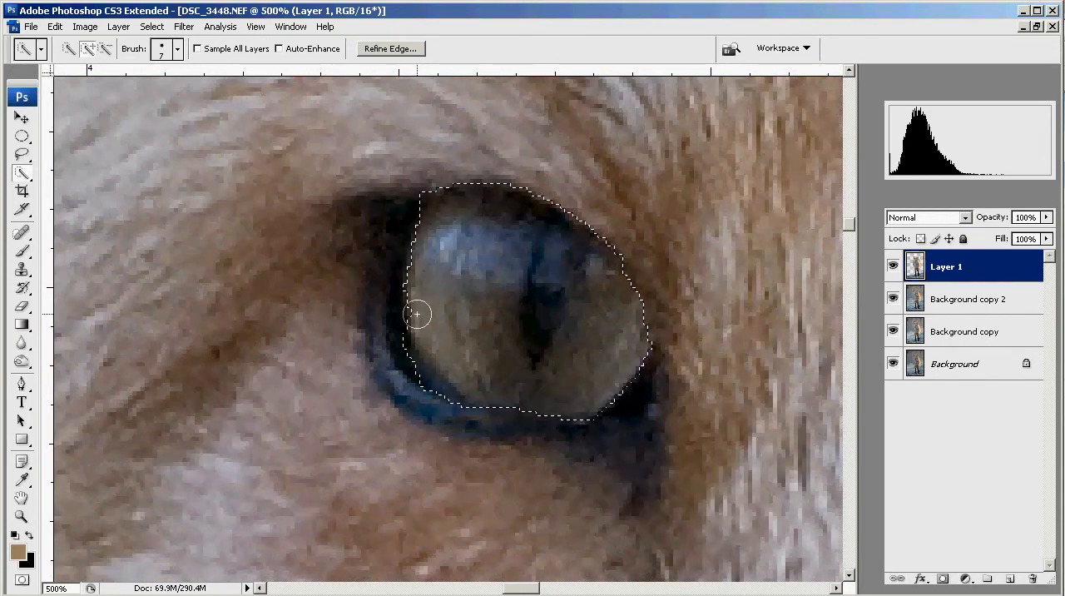
- Copy the selected areas of both eyes from Layer 1
{"action": "key", "text": "ctrl+minus"}
{"action": "key", "text": "ctrl+minus"}
{"action": "key", "text": "ctrl+minus"}
{"action": "key", "text": "ctrl+minus"}
{"action": "key", "text": "ctrl+minus"}
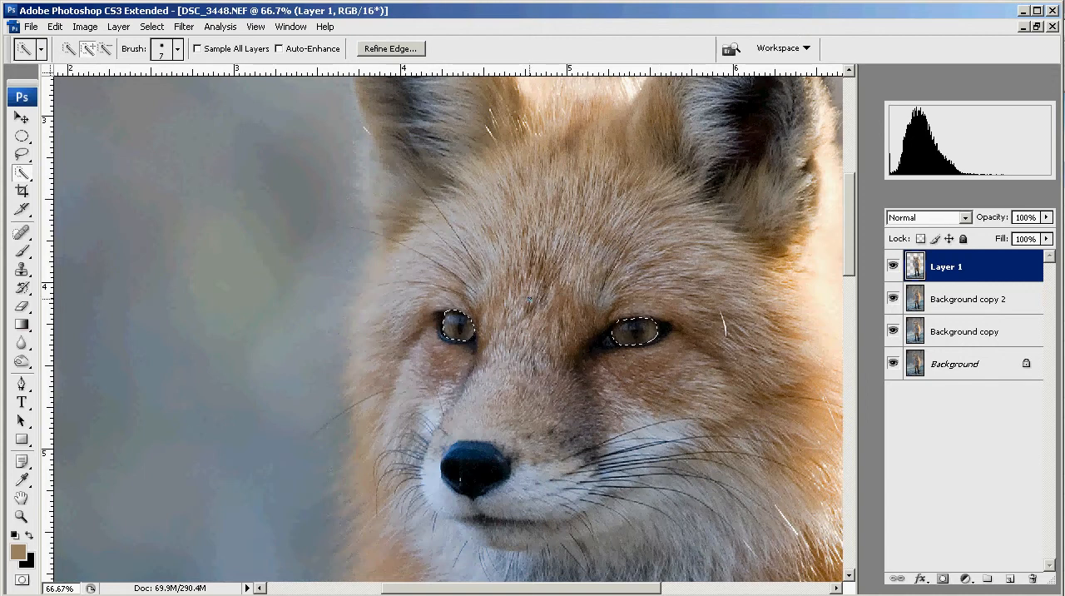
{"action": "left_click", "coordinate": [55, 27]}
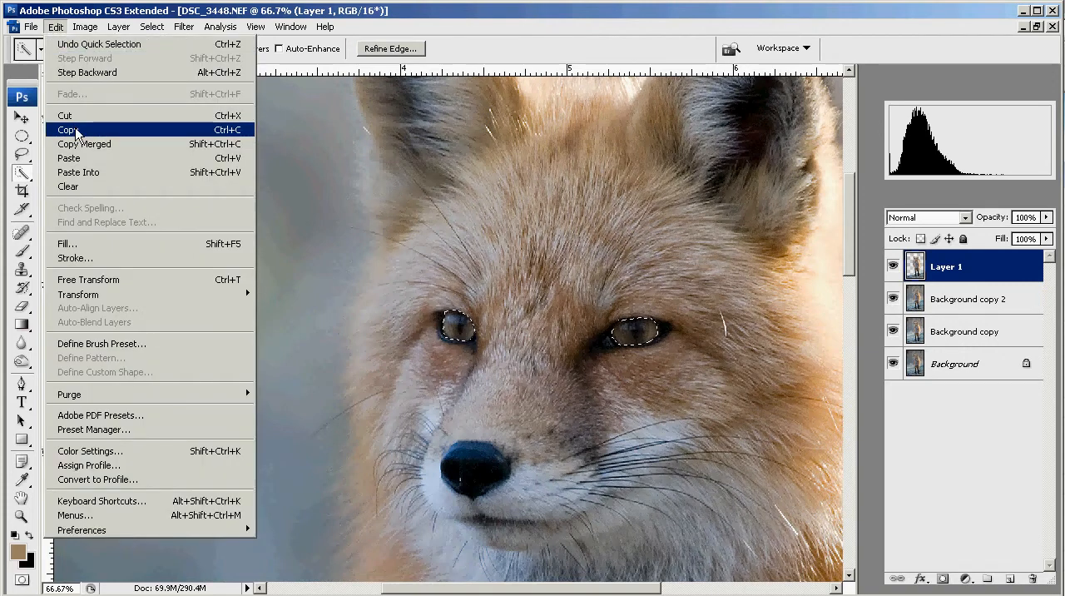
{"action": "left_click", "coordinate": [71, 130]}
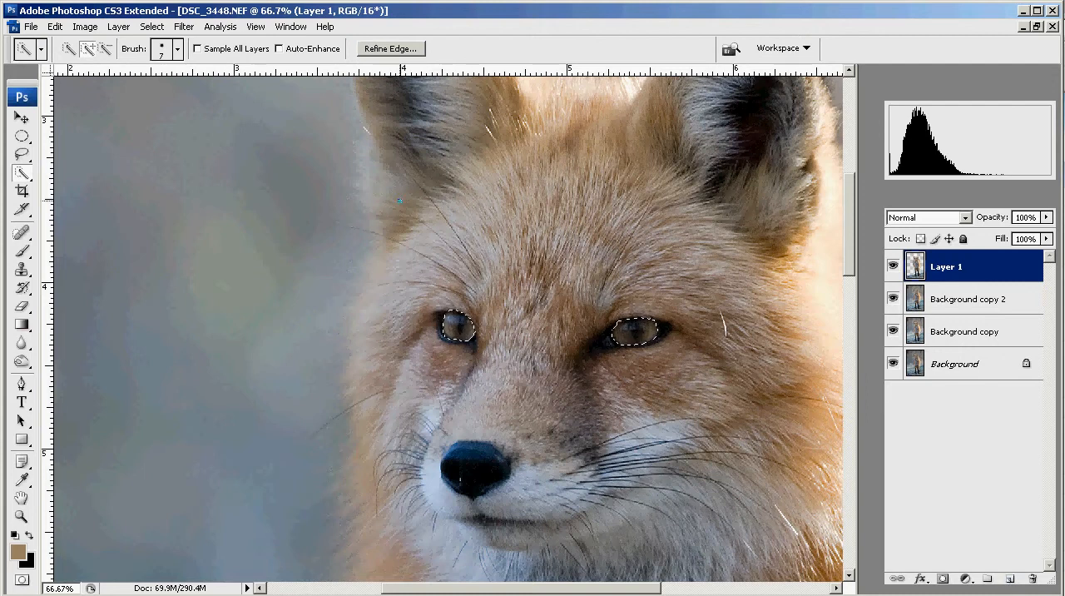
- Create a new empty layer above Layer 1 in Normal mode at 100% opacity
{"action": "left_click", "coordinate": [119, 27]}
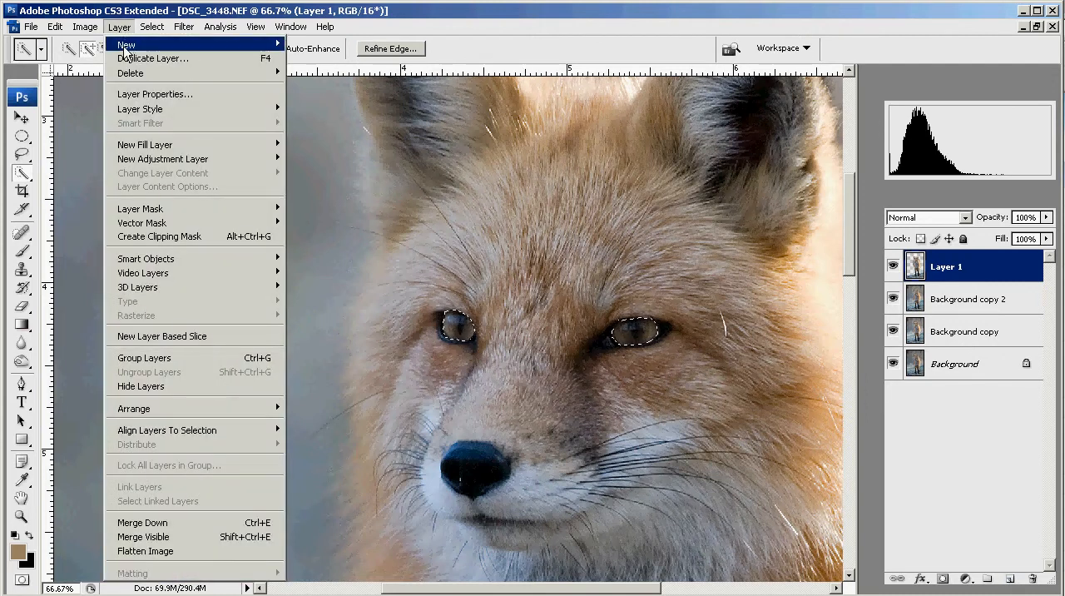
{"action": "mouse_move", "coordinate": [212, 46]}
{"action": "left_click", "coordinate": [304, 44]}
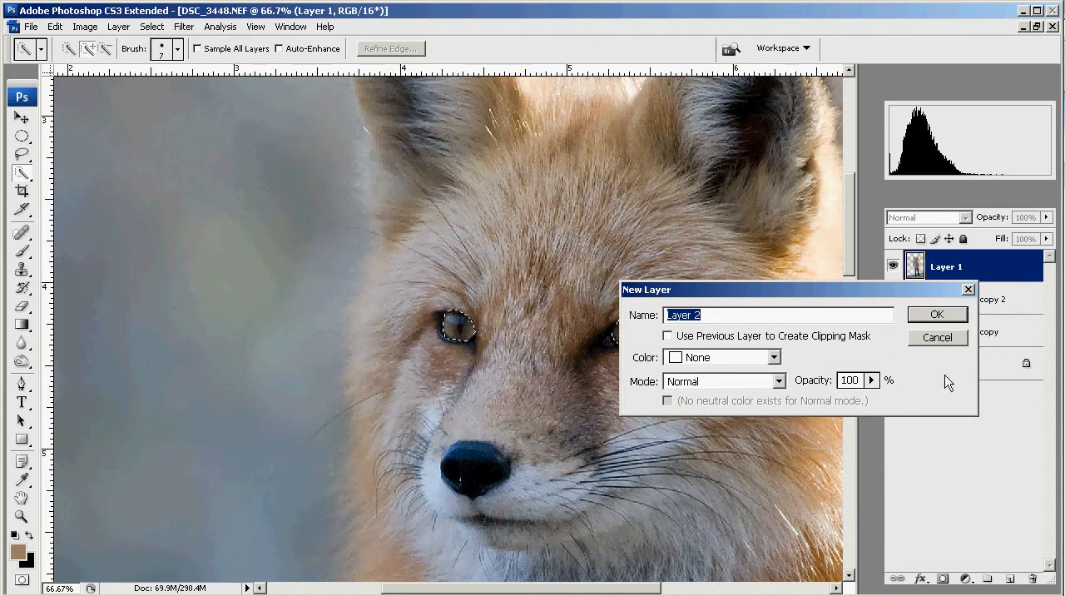
{"action": "left_click", "coordinate": [941, 316]}
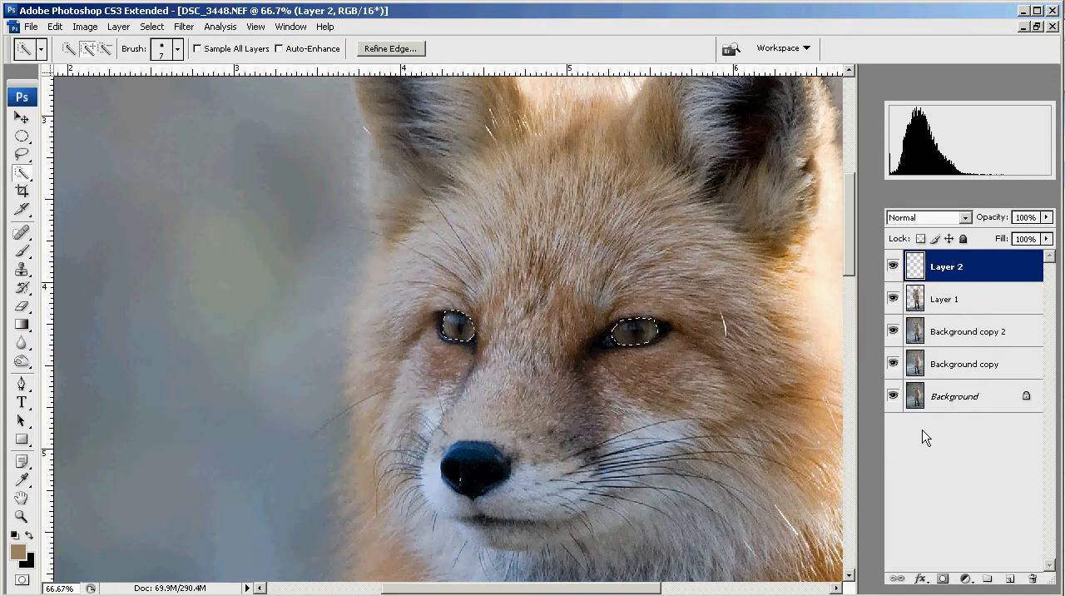
- Paste the copied eyes into Layer 2, clear the selection and keep Layer 2 active
{"action": "key", "text": "ctrl+d"}
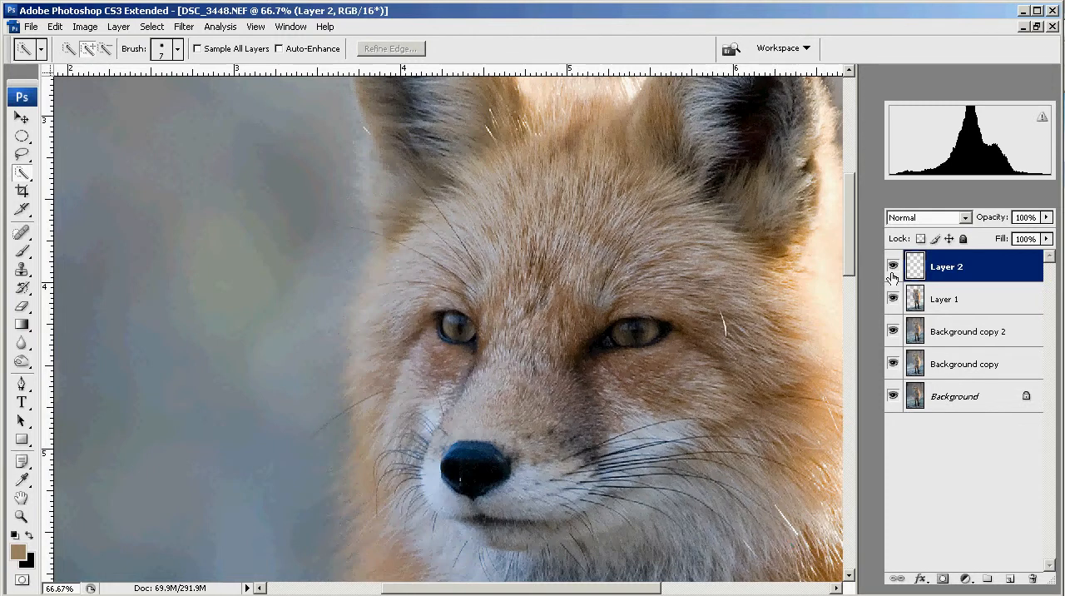
{"action": "mouse_move", "coordinate": [893, 299]}
{"action": "left_mouse_down"}
{"action": "mouse_move", "coordinate": [895, 401]}
{"action": "mouse_move", "coordinate": [893, 297]}
{"action": "mouse_move", "coordinate": [892, 318]}
{"action": "left_mouse_up"}
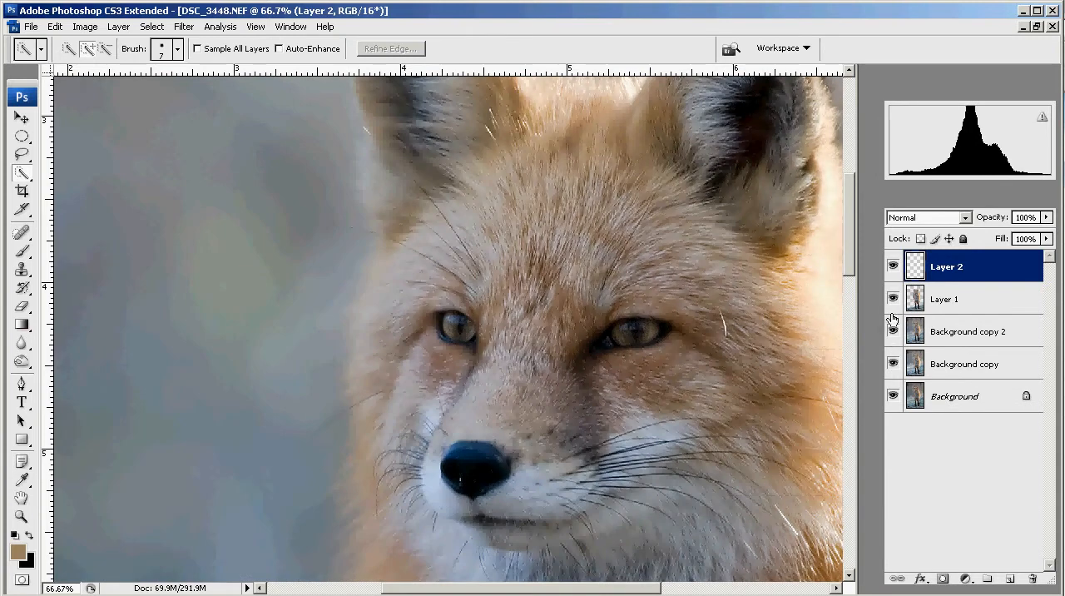
{"action": "double_click", "coordinate": [949, 265]}
{"action": "left_click", "coordinate": [1014, 278]}
- Brighten the eyes on Layer 2 with Levels by pulling the white input point in to the histogram's bright end
{"action": "key", "text": "ctrl+l"}
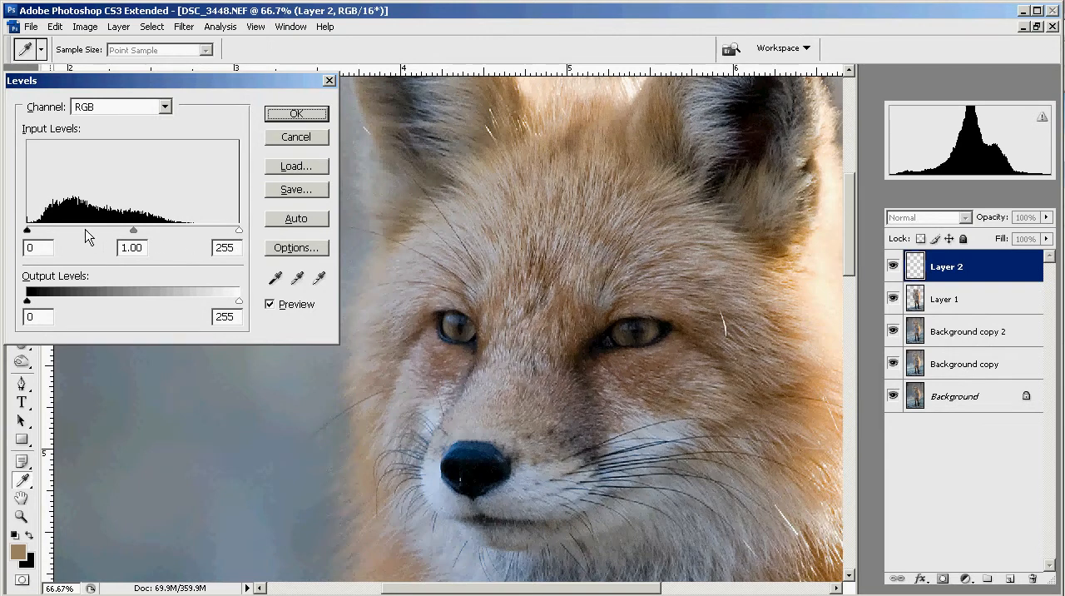
{"action": "left_click_drag", "start_coordinate": [236, 231], "coordinate": [192, 237]}
{"action": "left_click", "coordinate": [309, 112]}
{"action": "key", "text": "w"}
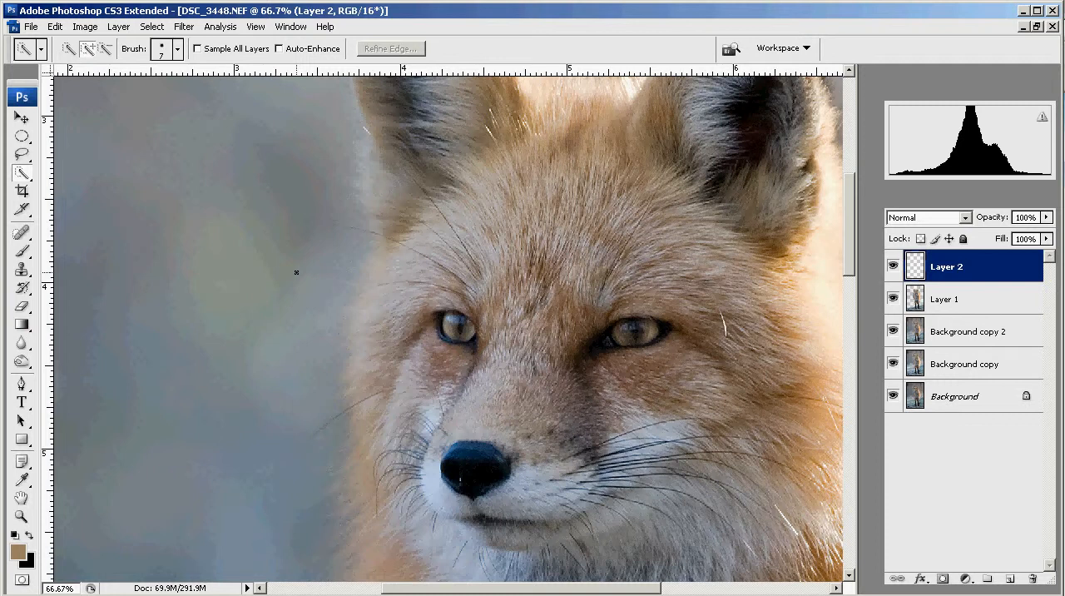
- In Hue/Saturation, set Master saturation to -3 and narrow the Yellows range sampled from the iris to 31°/34° and 55°\59°
{"action": "key", "text": "ctrl+u"}
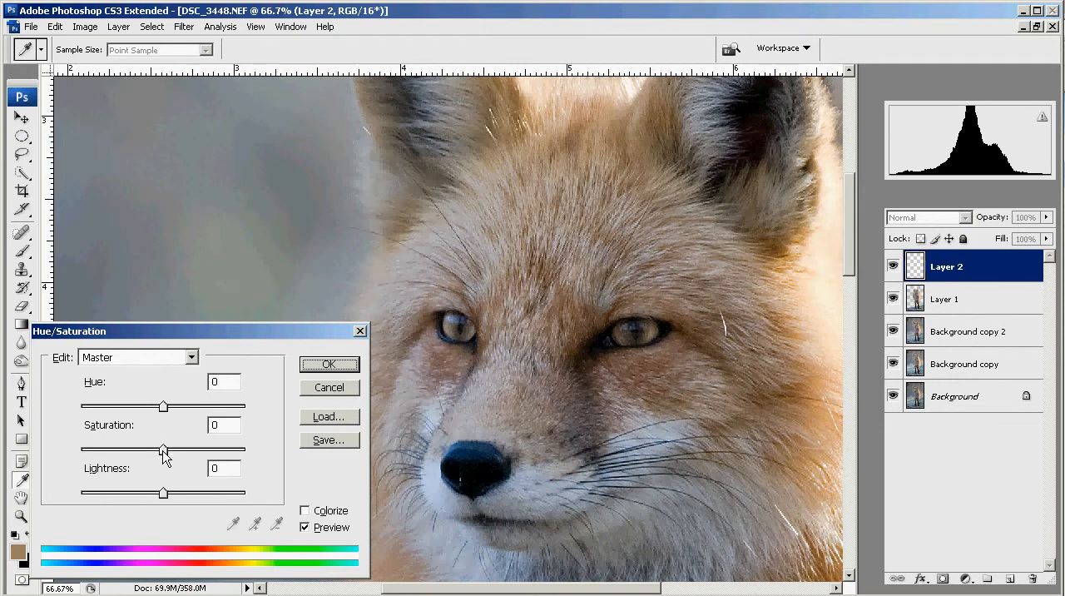
{"action": "mouse_move", "coordinate": [163, 449]}
{"action": "left_mouse_down"}
{"action": "mouse_move", "coordinate": [210, 450]}
{"action": "mouse_move", "coordinate": [161, 450]}
{"action": "left_mouse_up"}
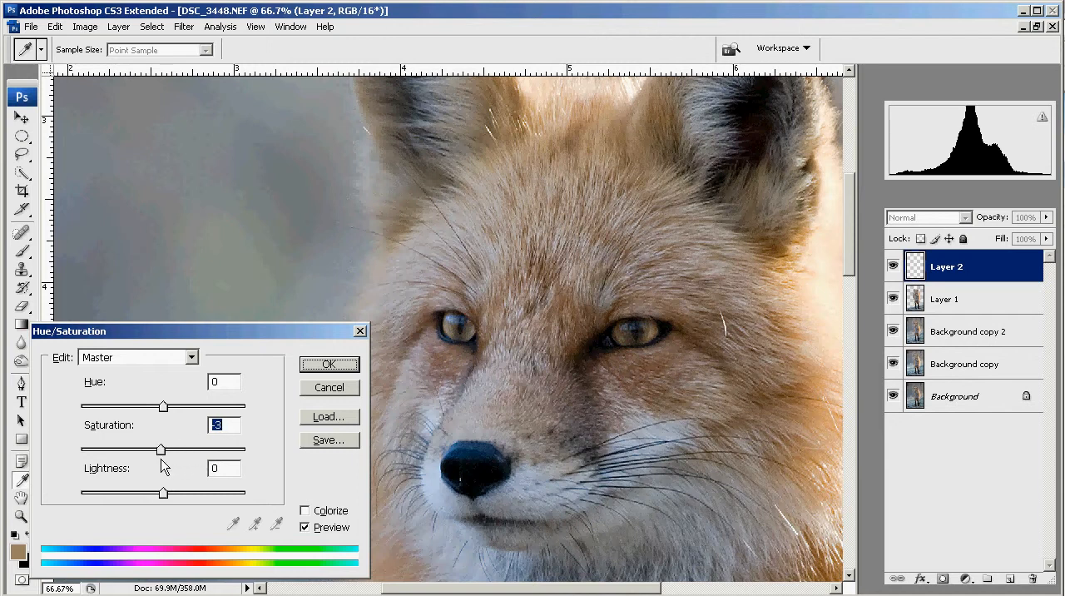
{"action": "left_click", "coordinate": [192, 357]}
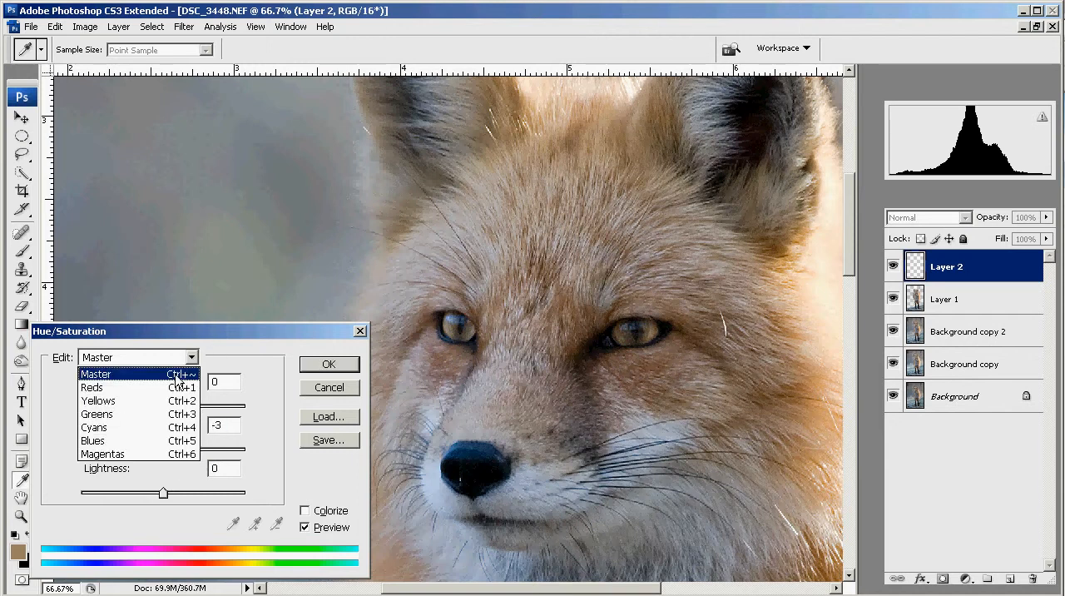
{"action": "left_click", "coordinate": [129, 401]}
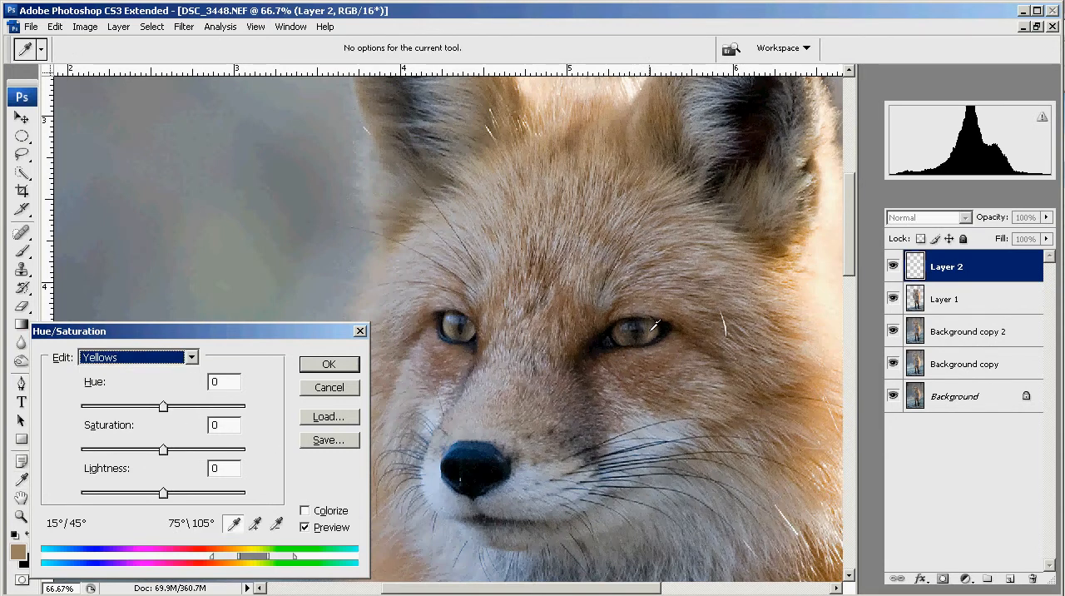
{"action": "left_click", "coordinate": [655, 328]}
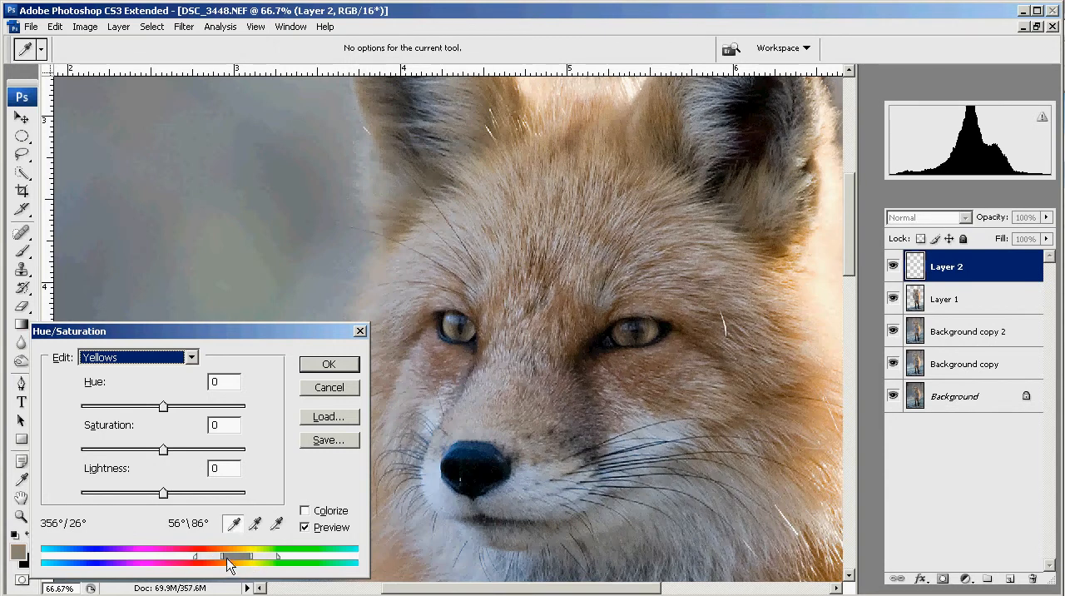
{"action": "left_click_drag", "start_coordinate": [195, 558], "coordinate": [254, 563]}
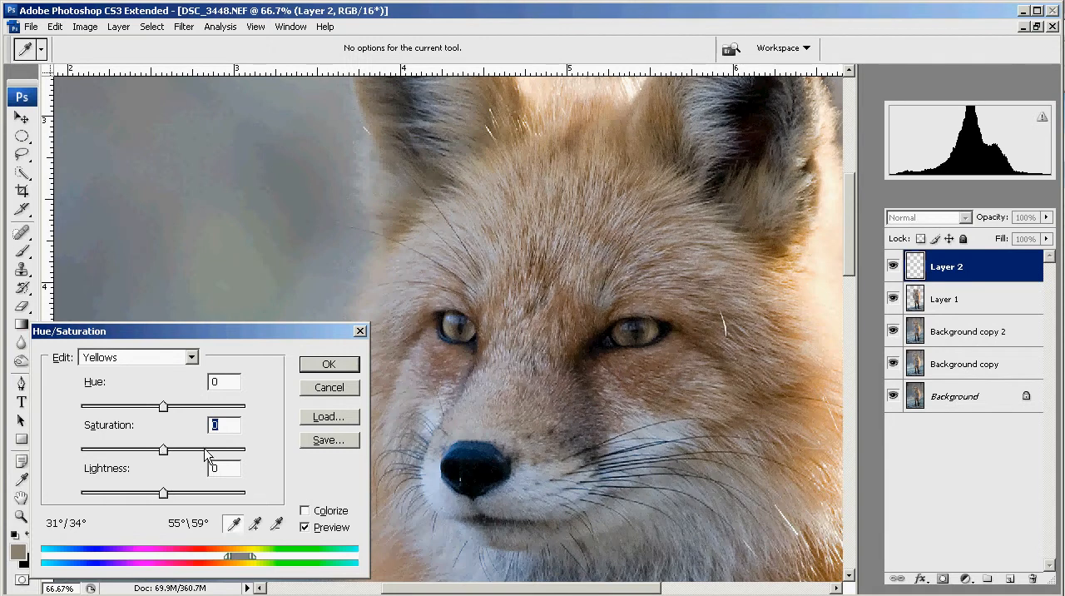
- Set the saturation of the sampled Yellows range to +63 and apply the color adjustment to the eyes
{"action": "left_click", "coordinate": [164, 450]}
{"action": "left_click_drag", "start_coordinate": [164, 449], "coordinate": [250, 453]}
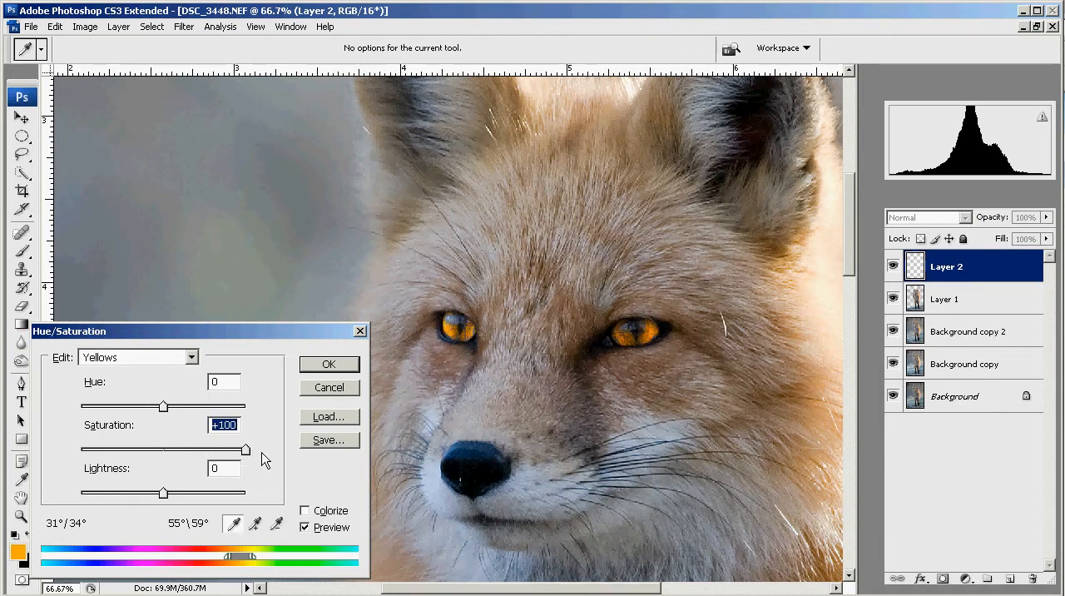
{"action": "left_click_drag", "start_coordinate": [247, 462], "coordinate": [207, 465]}
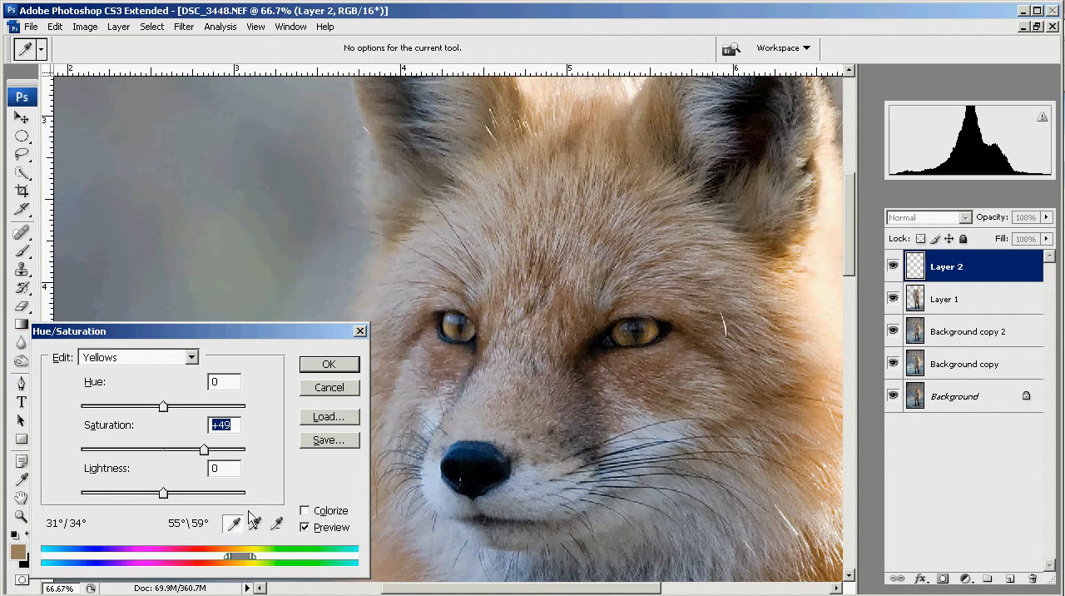
{"action": "left_click", "coordinate": [306, 527]}
{"action": "left_click", "coordinate": [306, 528]}
{"action": "left_click_drag", "start_coordinate": [204, 453], "coordinate": [209, 456]}
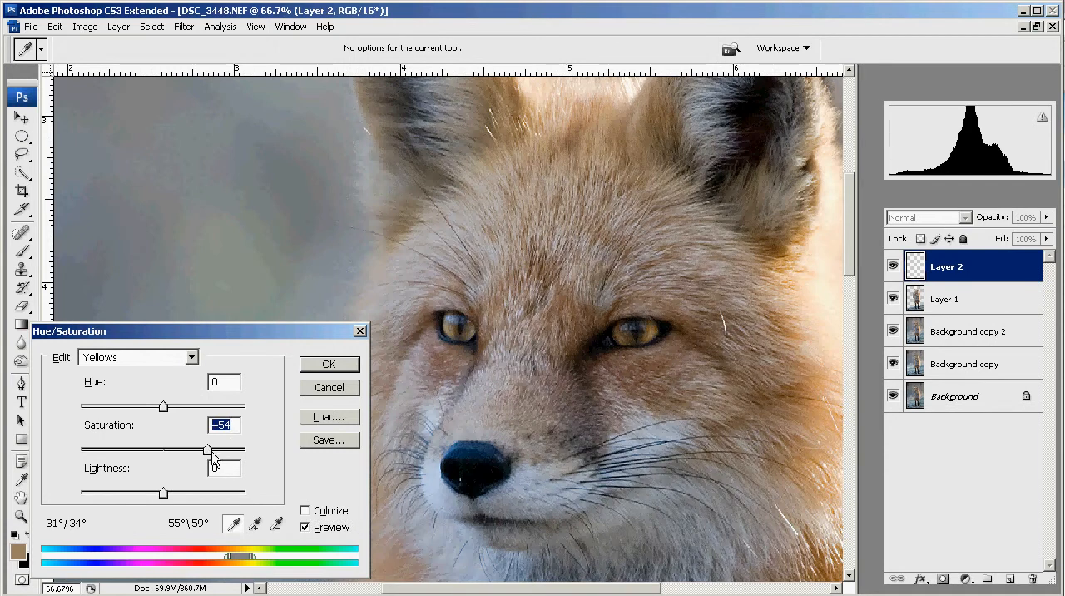
{"action": "mouse_move", "coordinate": [209, 456]}
{"action": "left_mouse_down"}
{"action": "mouse_move", "coordinate": [257, 458]}
{"action": "mouse_move", "coordinate": [206, 455]}
{"action": "mouse_move", "coordinate": [215, 460]}
{"action": "left_mouse_up"}
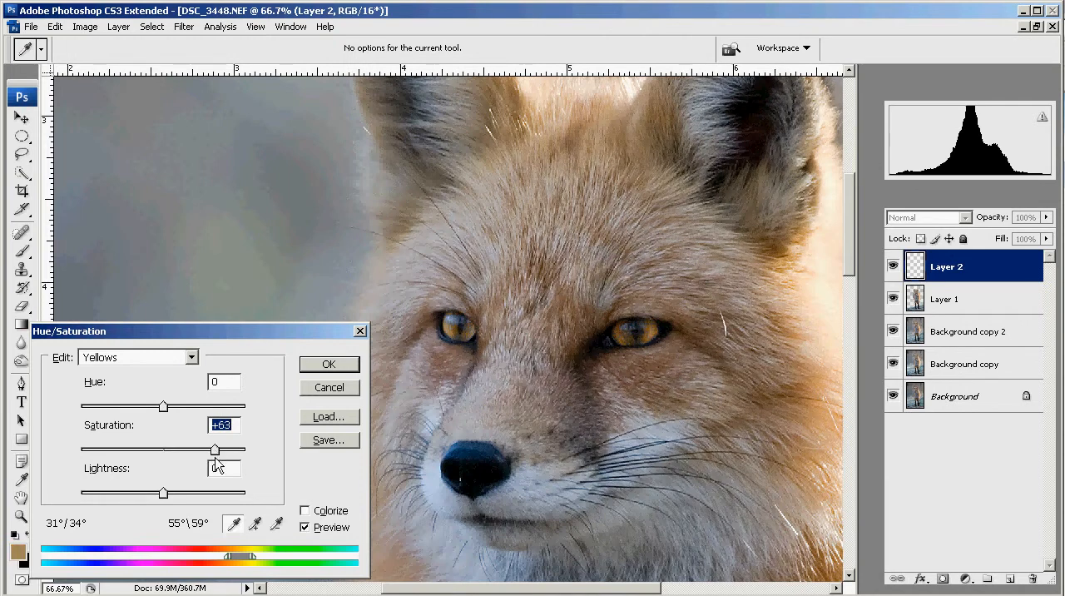
{"action": "left_click", "coordinate": [305, 526]}
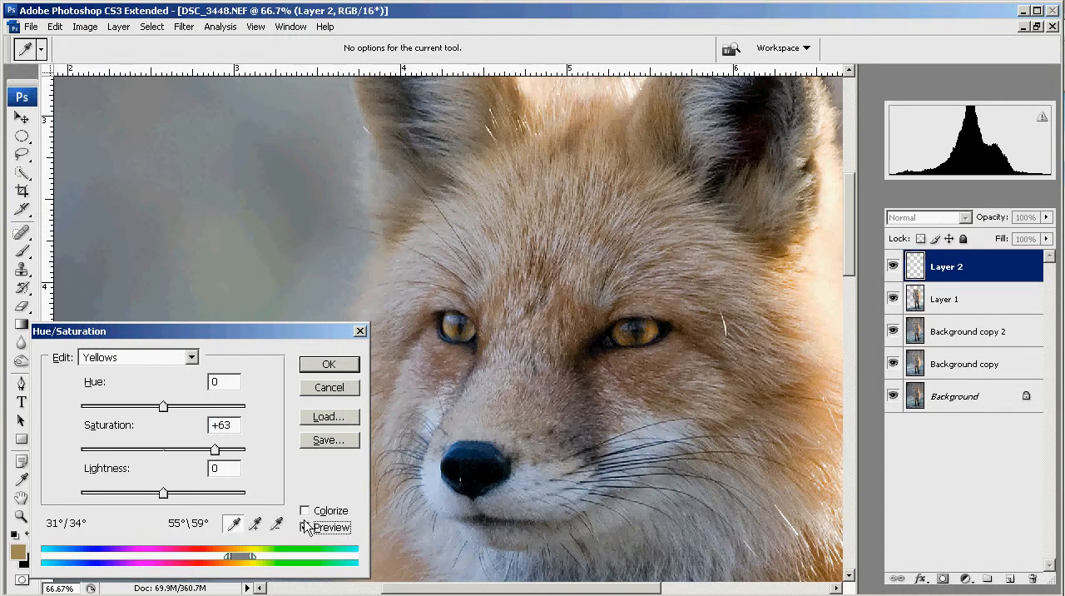
{"action": "left_click", "coordinate": [317, 363]}
{"action": "key", "text": "w"}
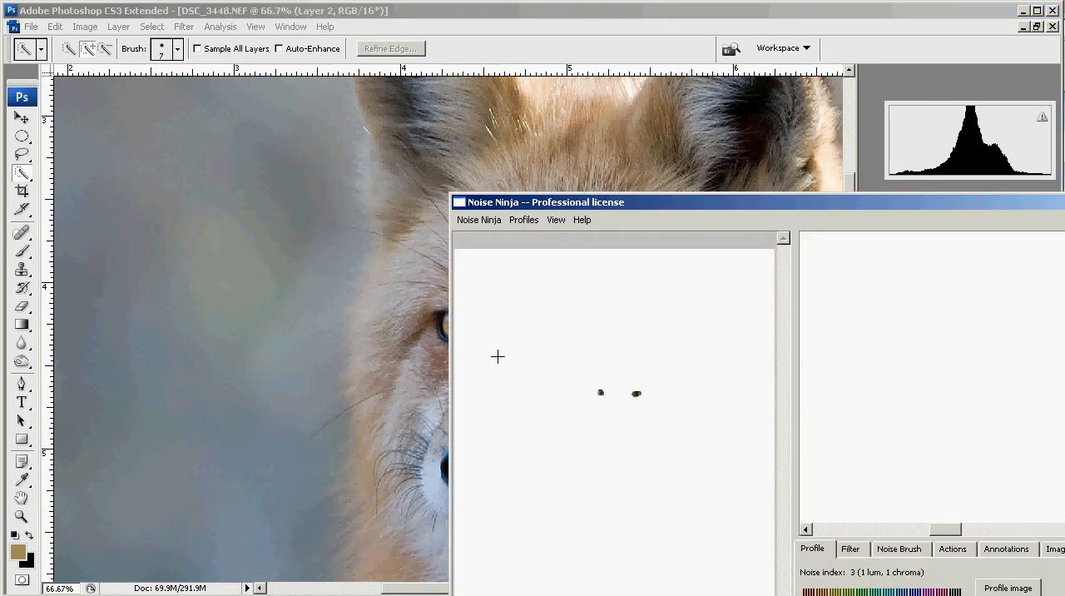
- Sharpen the eyes in Noise Ninja with a USM amount of 124 and a USM radius of 0.7
{"action": "left_click_drag", "start_coordinate": [810, 210], "coordinate": [28, 72]}
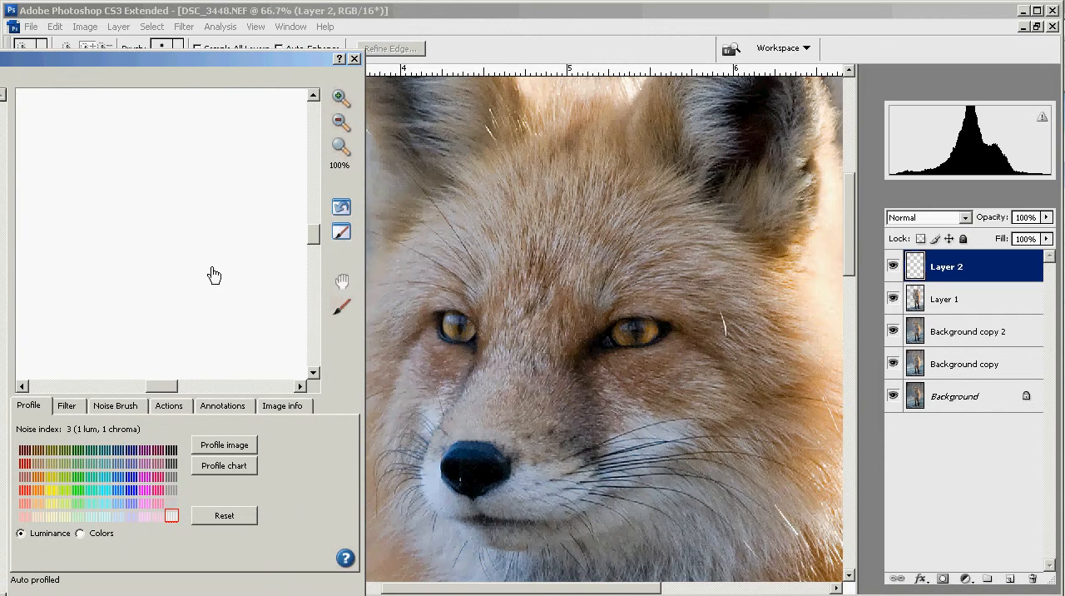
{"action": "left_click_drag", "start_coordinate": [206, 274], "coordinate": [300, 316]}
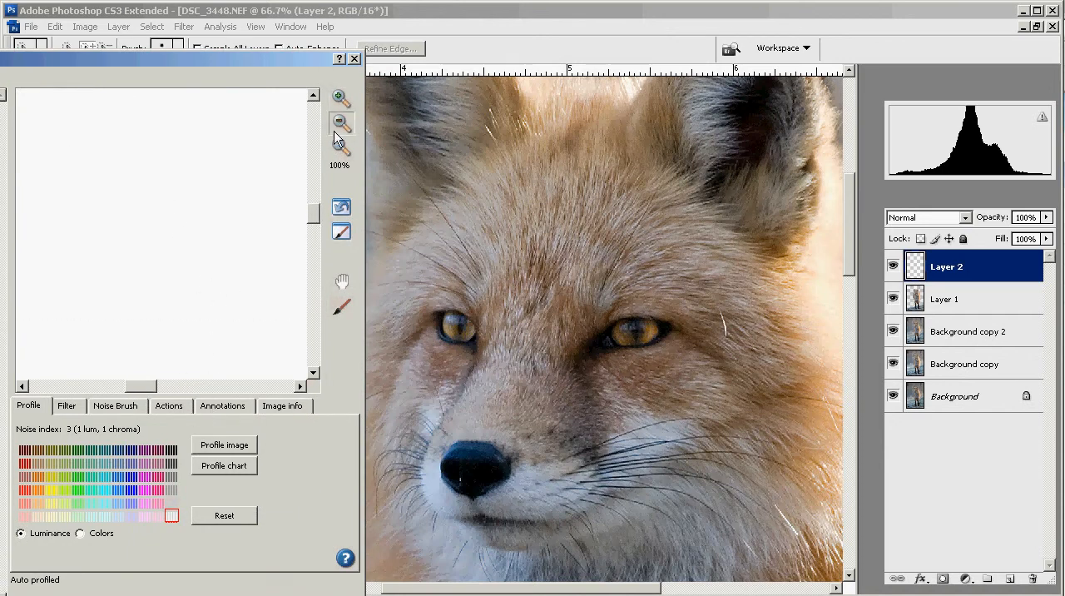
{"action": "left_click_drag", "start_coordinate": [218, 230], "coordinate": [238, 361]}
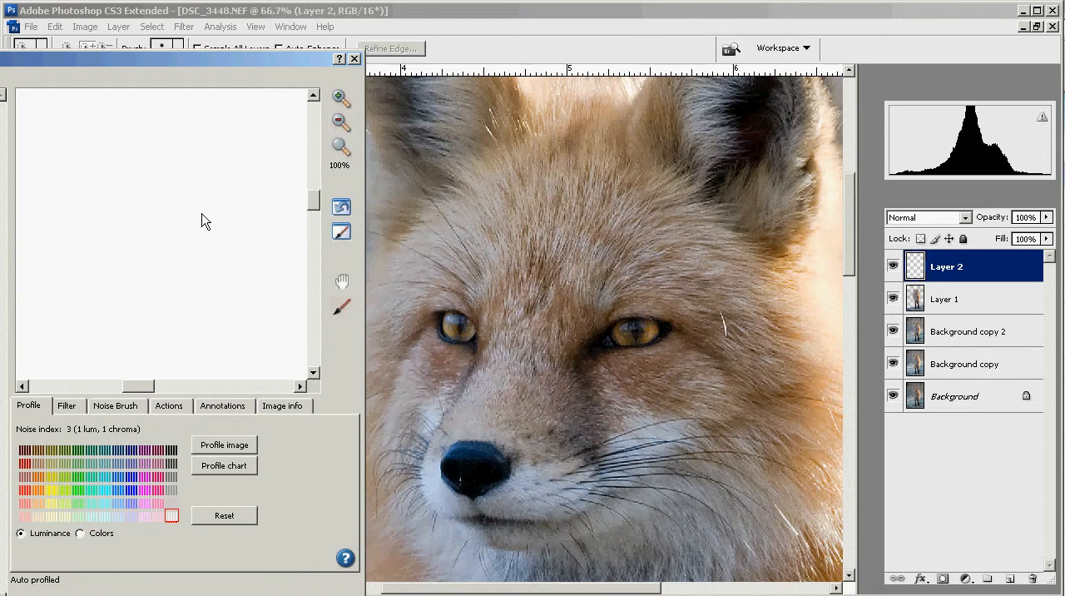
{"action": "left_click_drag", "start_coordinate": [205, 222], "coordinate": [178, 370]}
{"action": "left_click_drag", "start_coordinate": [233, 159], "coordinate": [175, 269]}
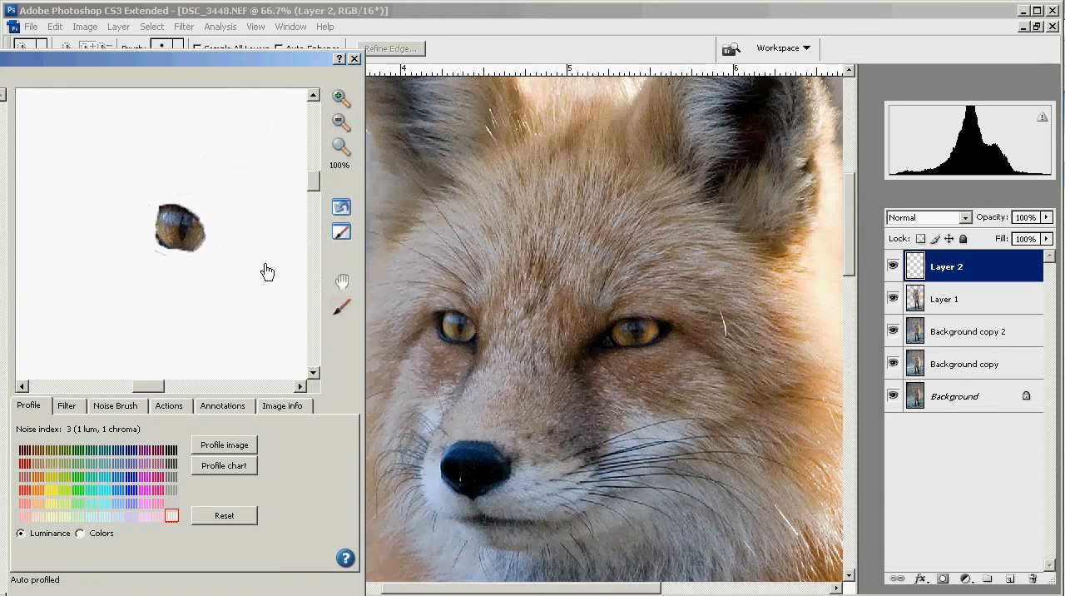
{"action": "left_click", "coordinate": [341, 205]}
{"action": "left_click", "coordinate": [70, 407]}
{"action": "left_click", "coordinate": [103, 517]}
{"action": "mouse_move", "coordinate": [103, 523]}
{"action": "left_mouse_down"}
{"action": "mouse_move", "coordinate": [103, 504]}
{"action": "mouse_move", "coordinate": [128, 521]}
{"action": "mouse_move", "coordinate": [107, 513]}
{"action": "left_mouse_up"}
{"action": "left_click", "coordinate": [94, 518]}
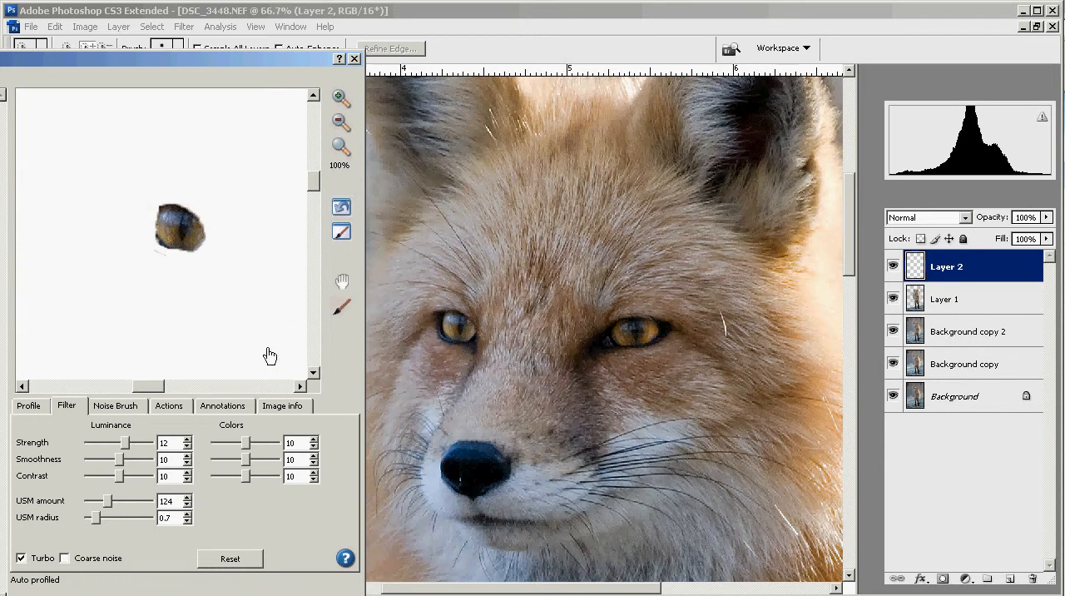
- Raise the luminance noise reduction strength slightly and apply the Noise Ninja filter to Layer 2
{"action": "left_click", "coordinate": [126, 447]}
{"action": "left_click_drag", "start_coordinate": [125, 449], "coordinate": [131, 449]}
{"action": "left_click", "coordinate": [332, 593]}
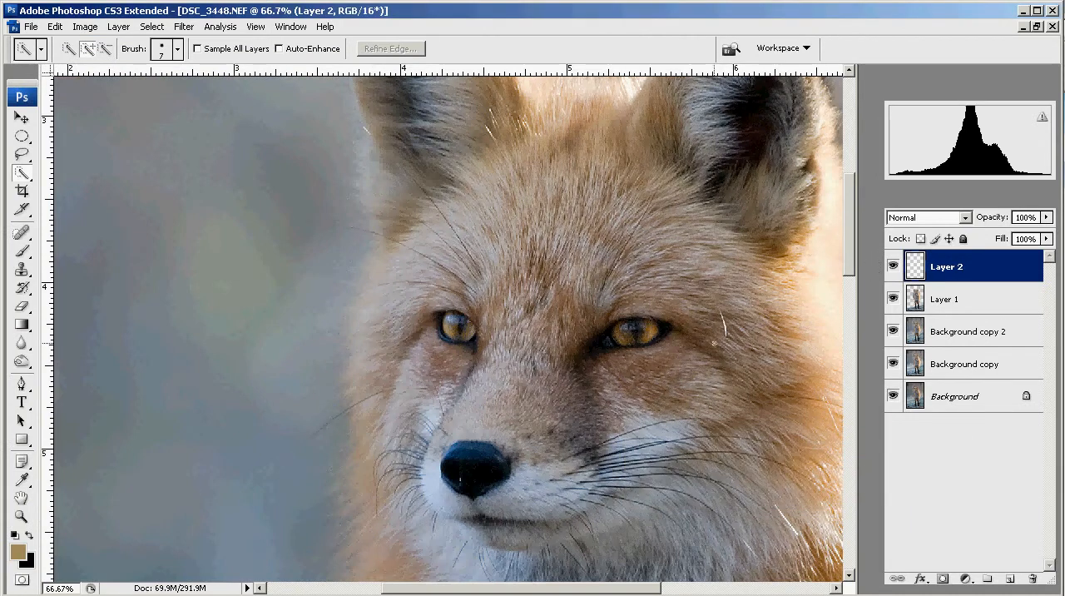
- Apply Smart Sharpen to Layer 2 with an amount of 47%, a radius of 0.4 pixels and Gaussian Blur removal
{"action": "left_click", "coordinate": [891, 267]}
{"action": "left_click", "coordinate": [891, 266]}
{"action": "key", "text": "ctrl+alt+f"}
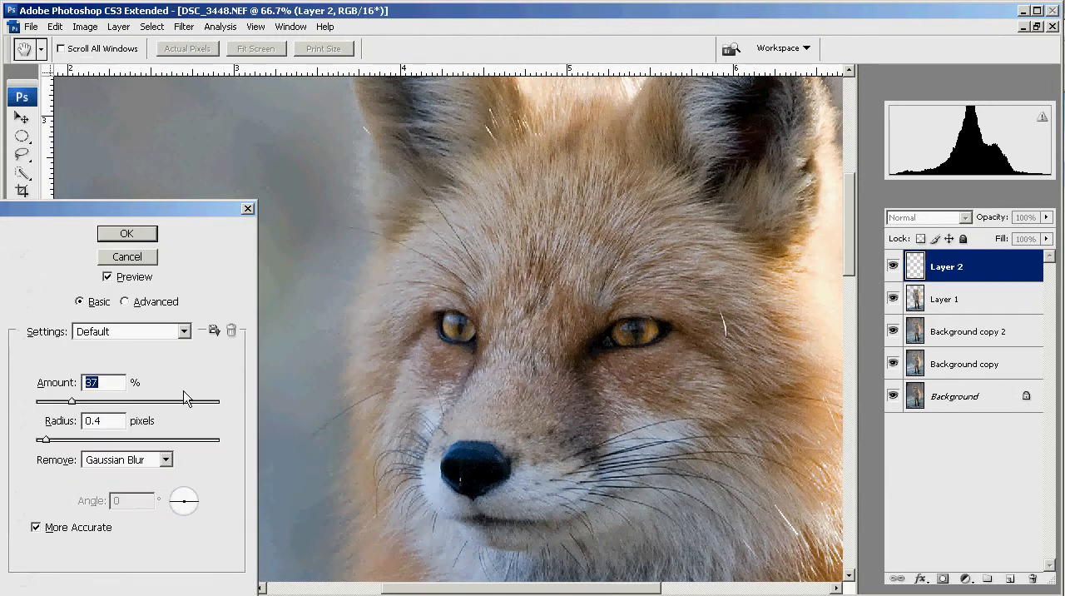
{"action": "mouse_move", "coordinate": [73, 402]}
{"action": "left_mouse_down"}
{"action": "mouse_move", "coordinate": [90, 405]}
{"action": "mouse_move", "coordinate": [81, 403]}
{"action": "left_mouse_up"}
{"action": "left_click", "coordinate": [108, 278]}
{"action": "left_click", "coordinate": [108, 277]}
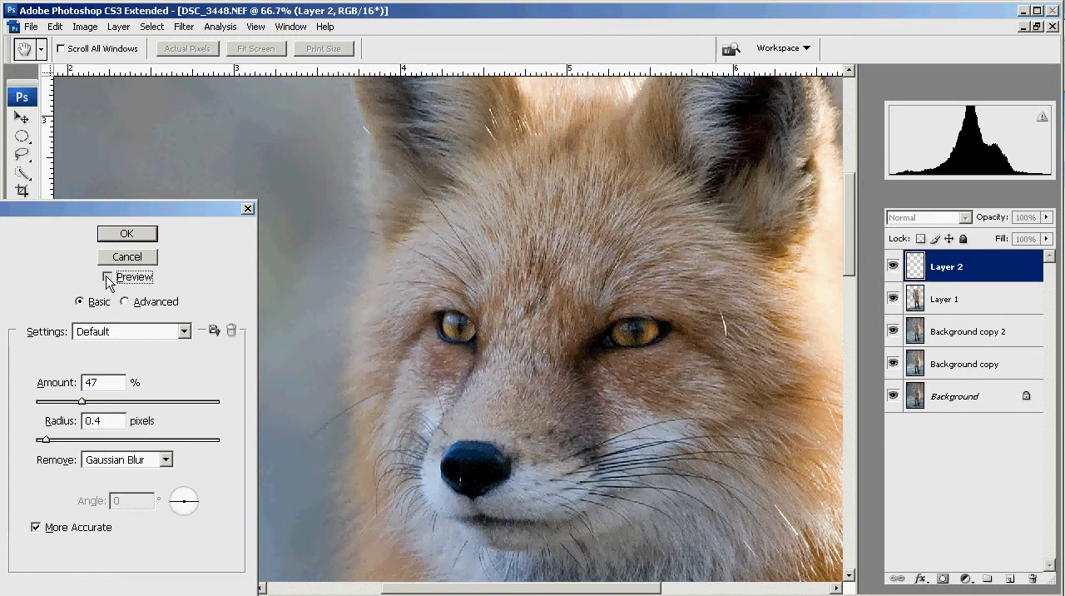
{"action": "left_click", "coordinate": [112, 240]}
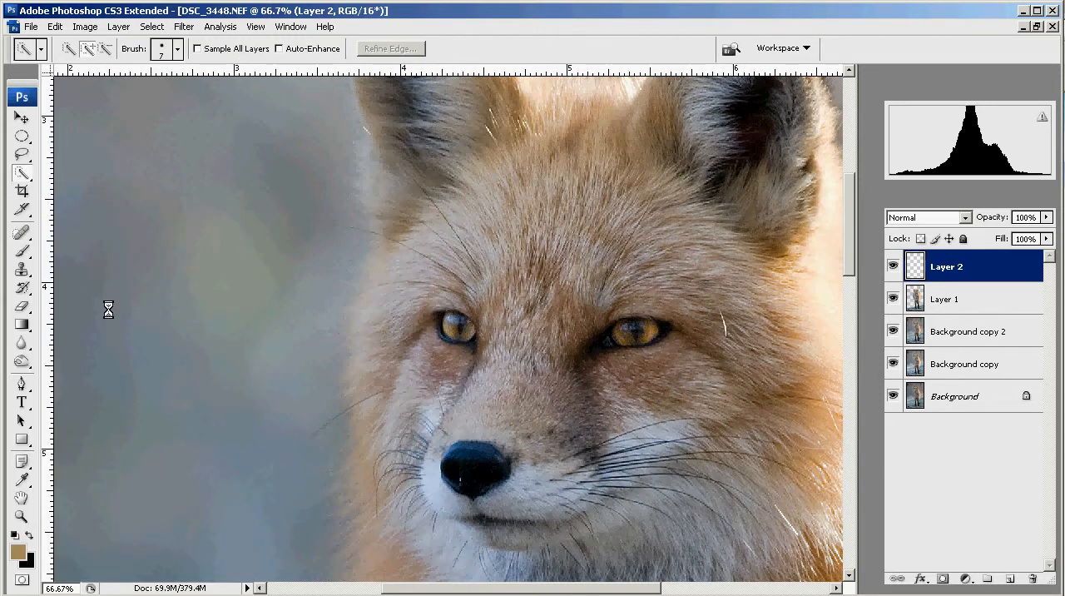
- Compare the whole fox image with the enhanced eye layer hidden and shown
{"action": "key", "text": "ctrl+minus"}
{"action": "key", "text": "ctrl+minus"}
{"action": "key", "text": "ctrl+minus"}
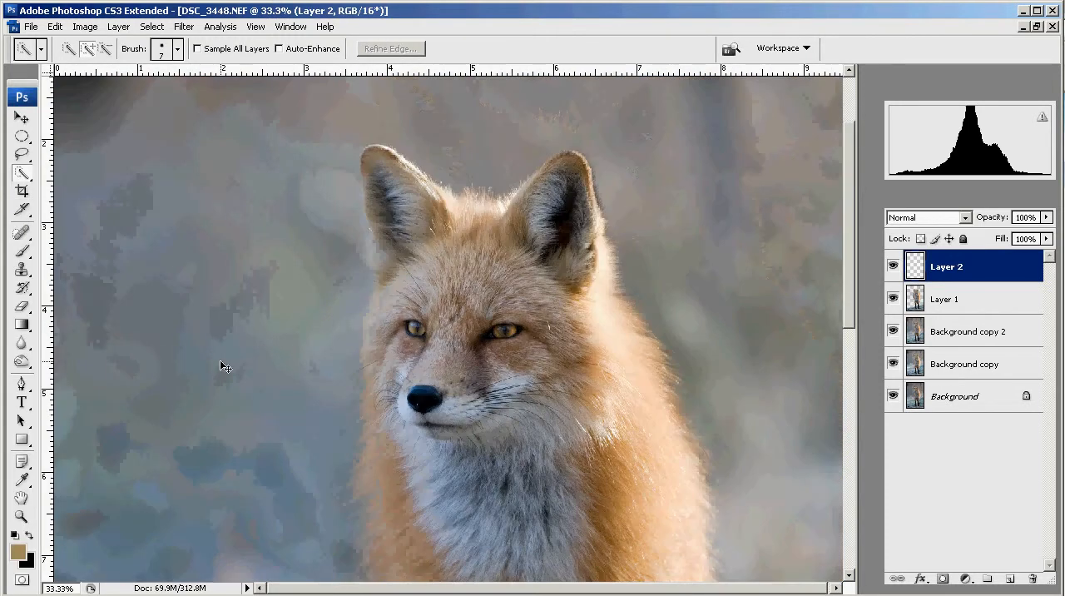
{"action": "key", "text": "ctrl+minus"}
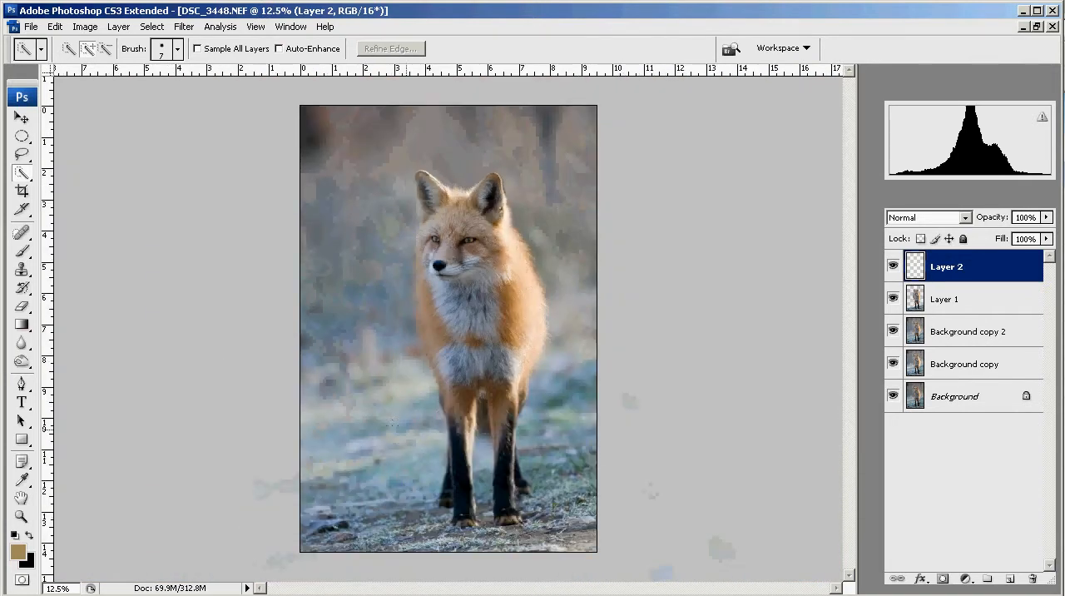
{"action": "left_click", "coordinate": [893, 267]}
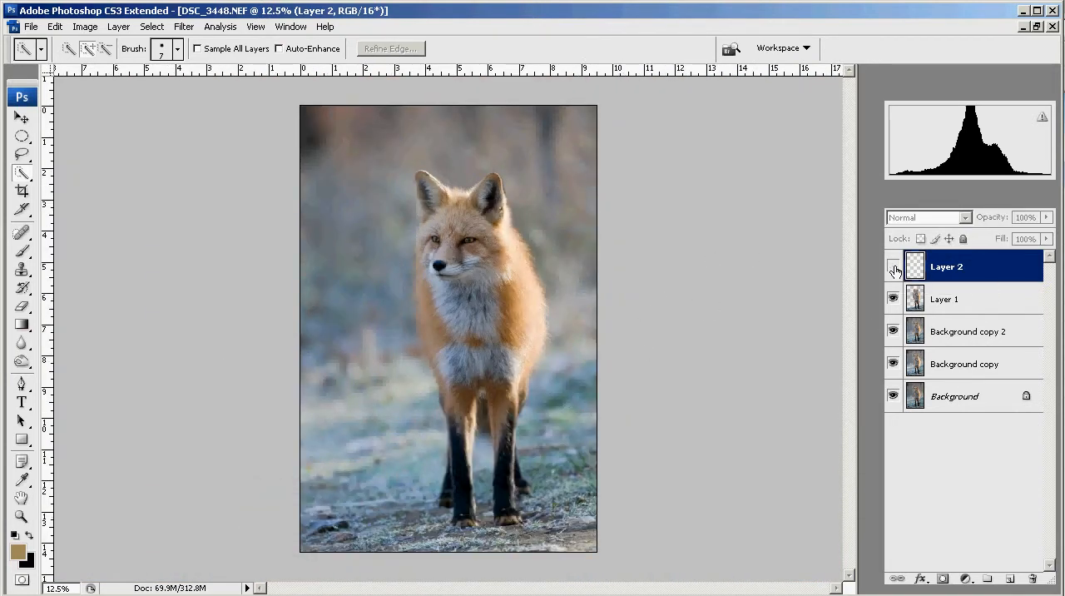
{"action": "left_click", "coordinate": [894, 268]}
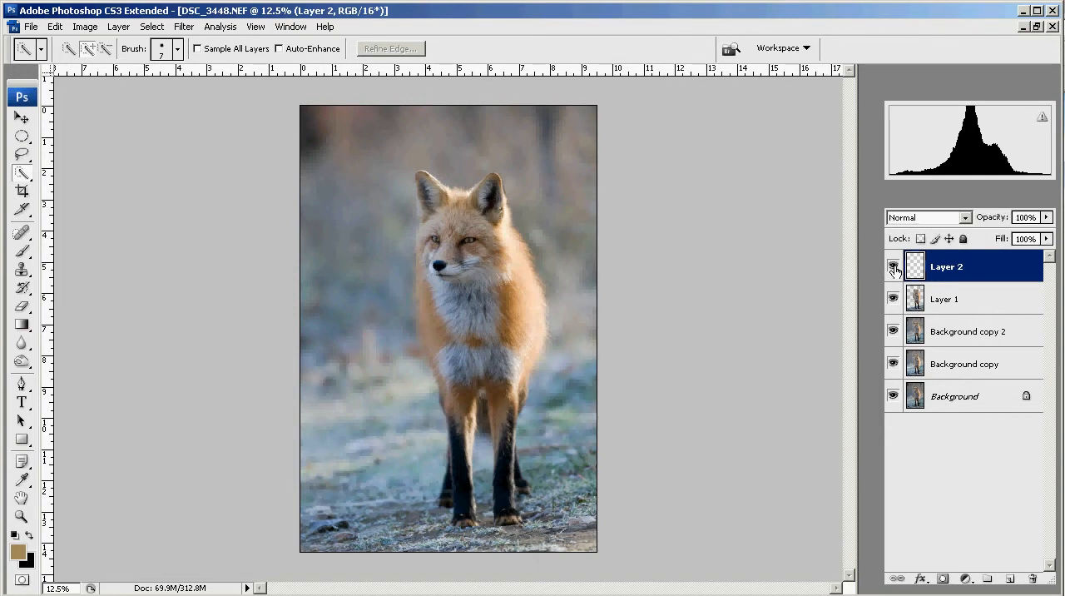
- Brighten the eyes on Layer 2 with a Levels white input value of 244 and switch to the Move tool
{"action": "key", "text": "ctrl+l"}
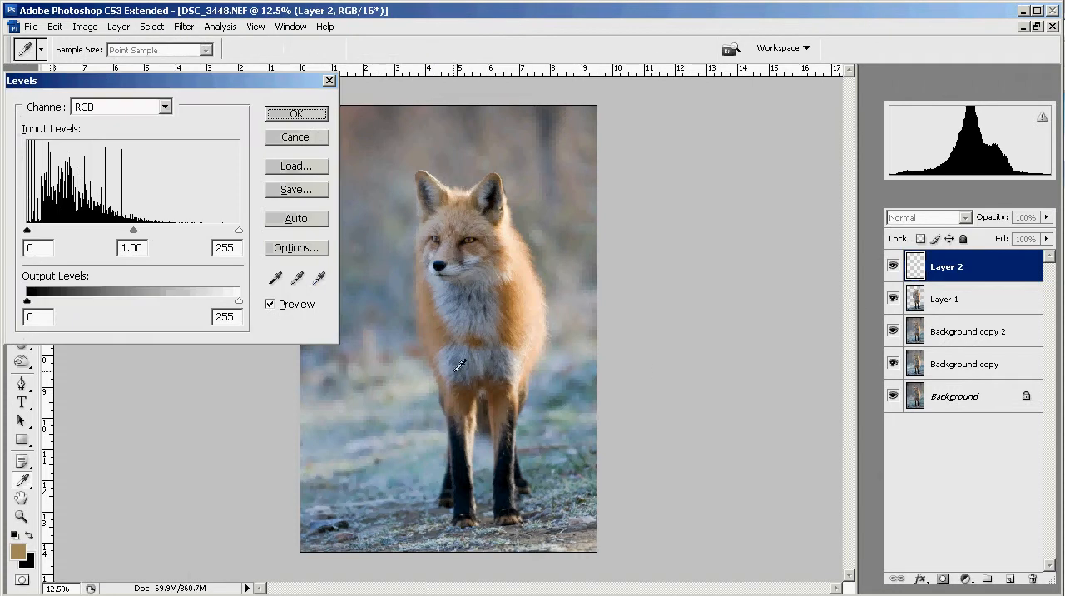
{"action": "left_click_drag", "start_coordinate": [239, 230], "coordinate": [231, 236]}
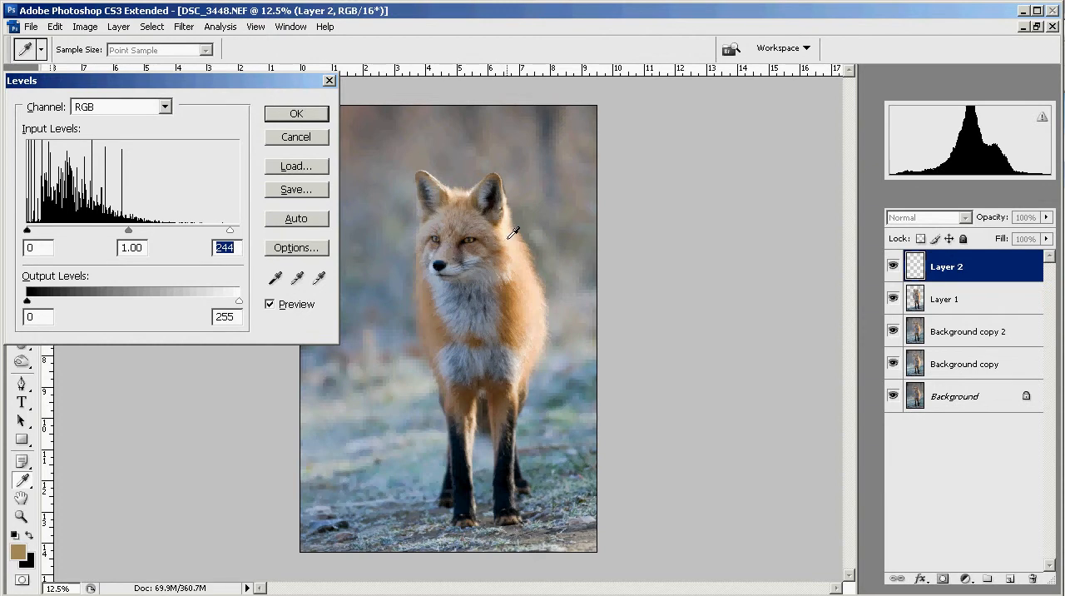
{"action": "left_click", "coordinate": [272, 304]}
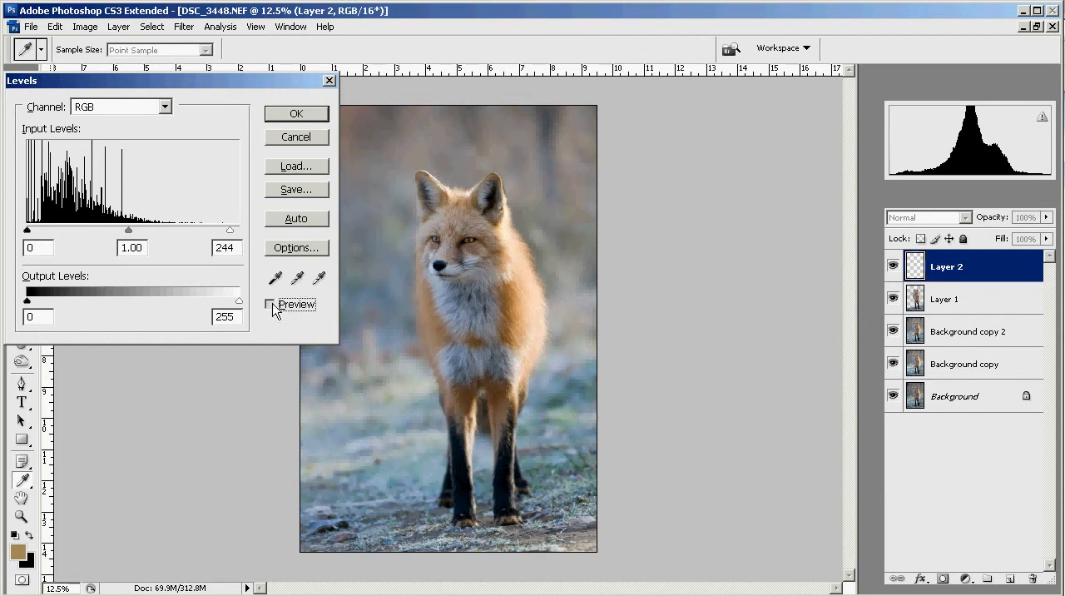
{"action": "left_click", "coordinate": [283, 112]}
{"action": "key", "text": "w"}
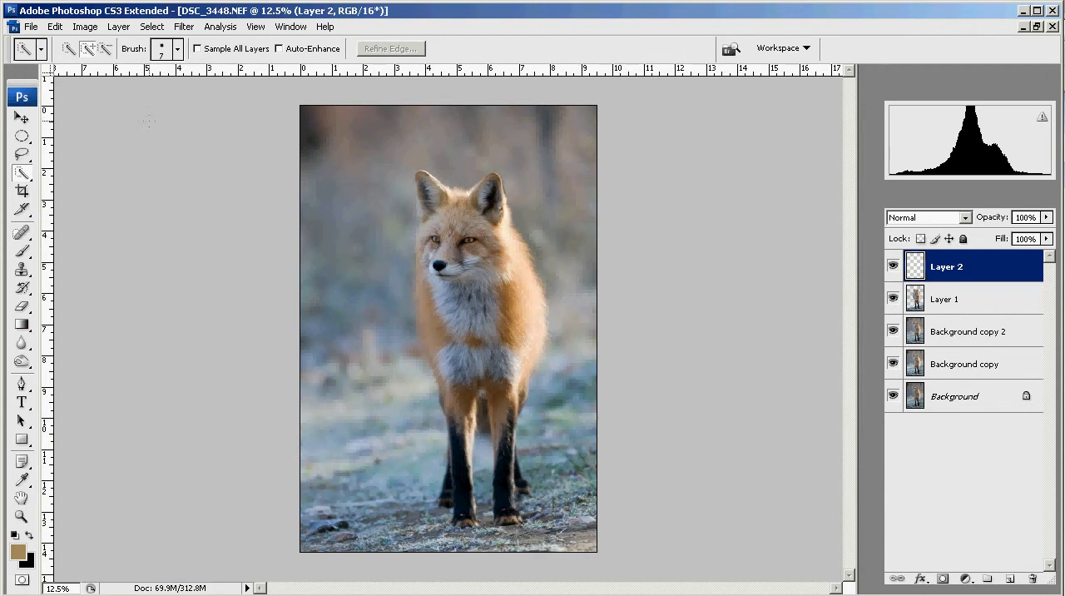
{"action": "left_click", "coordinate": [22, 118]}
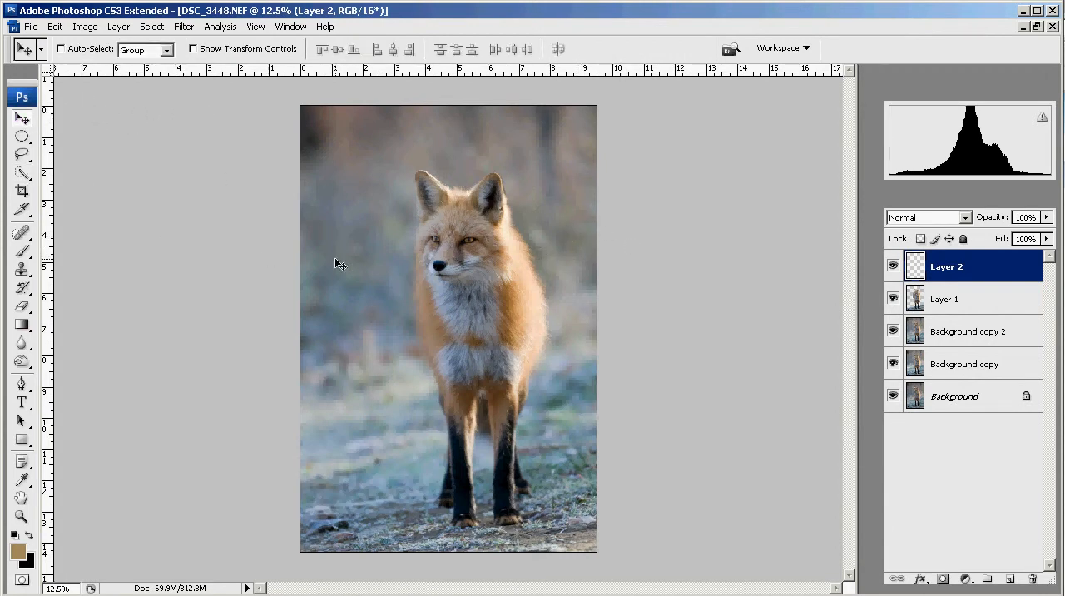